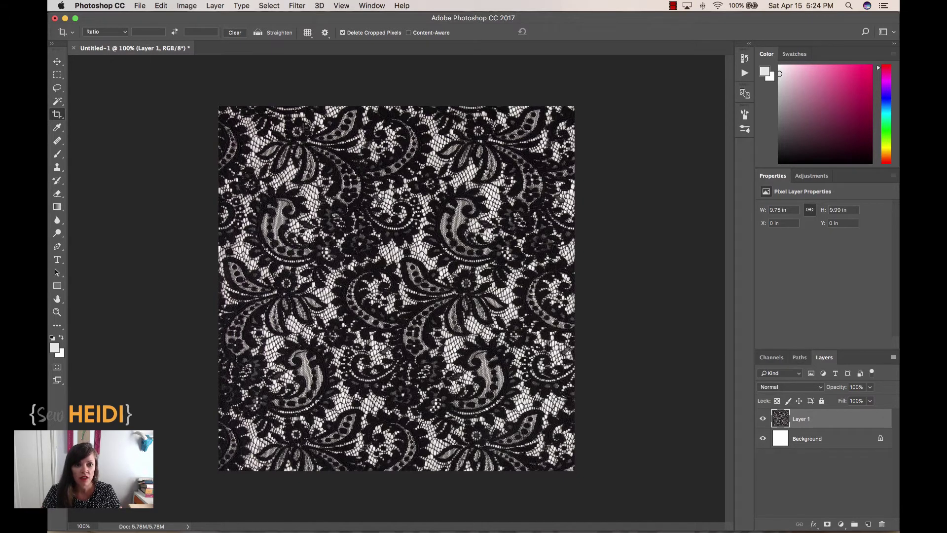
Step: Crop the lace image to a tall central strip measuring 4.95 × 8.31 in
click(292, 137)
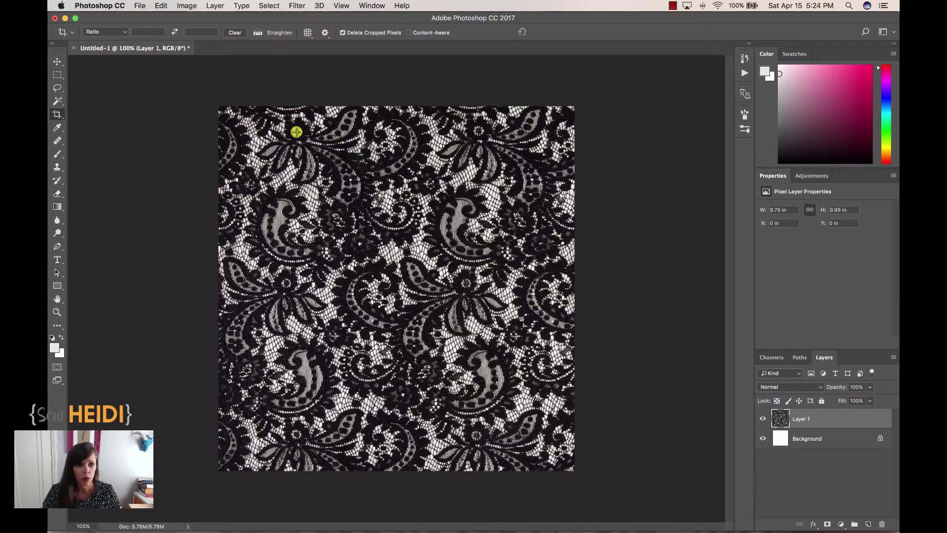
drag(296, 132, 477, 434)
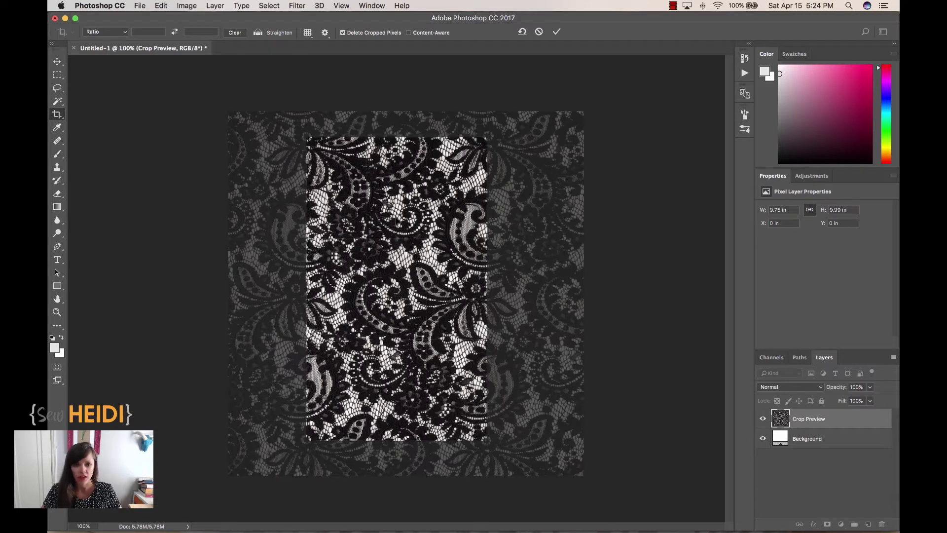
key(Return)
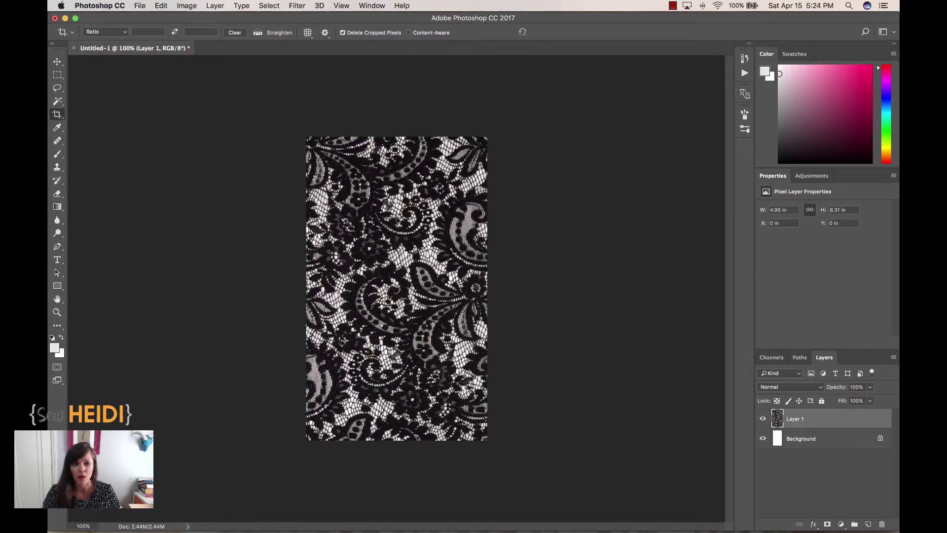
Step: In the Offset filter, set Horizontal +130 and Vertical +130 pixels with Wrap Around
click(299, 7)
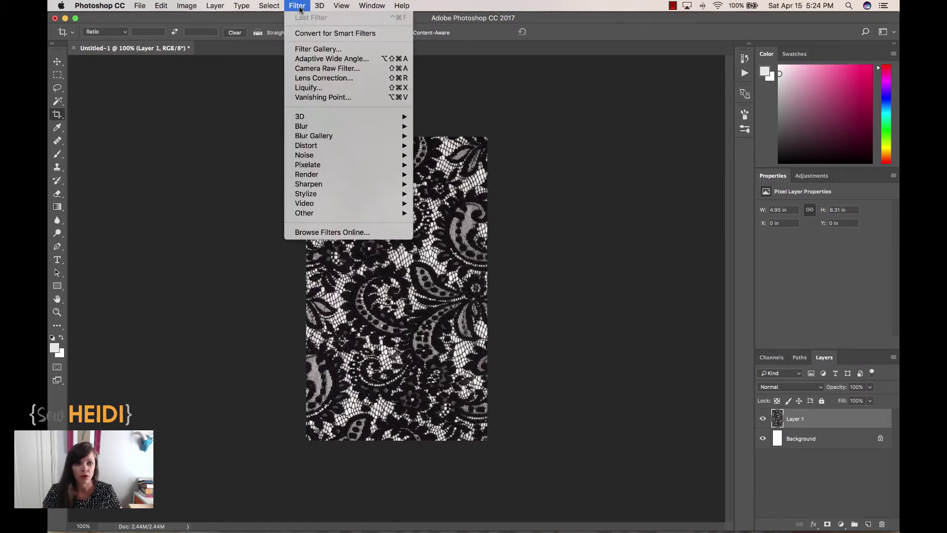
mouse_move(348, 214)
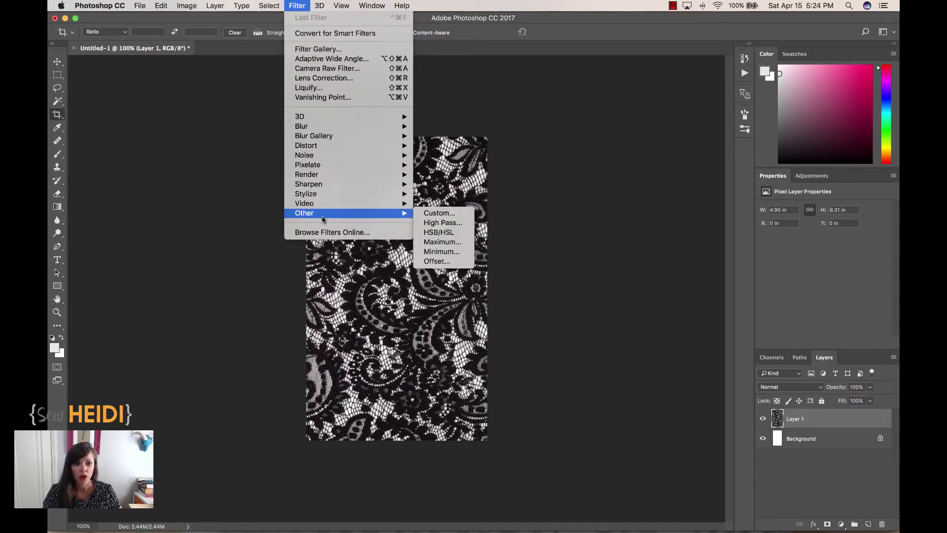
click(446, 261)
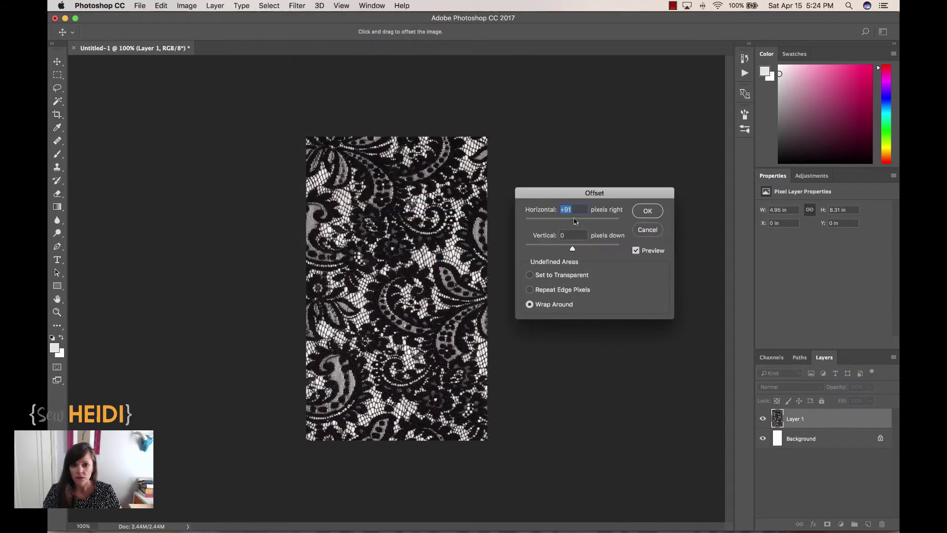
text(0)
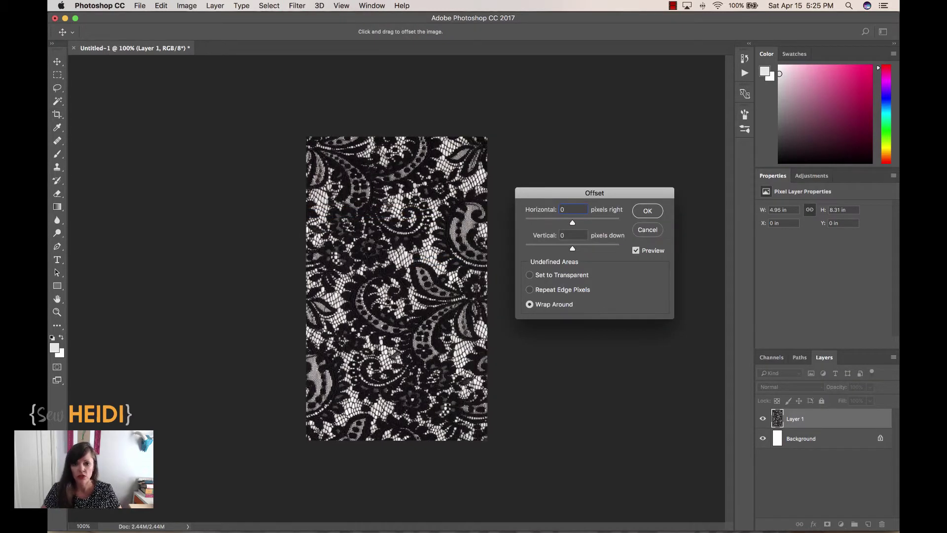
key(Tab)
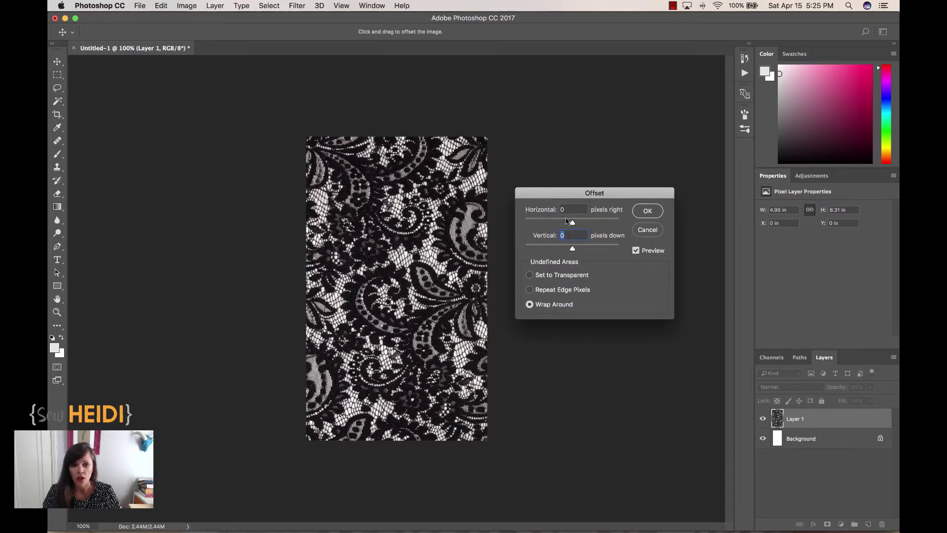
key(Tab)
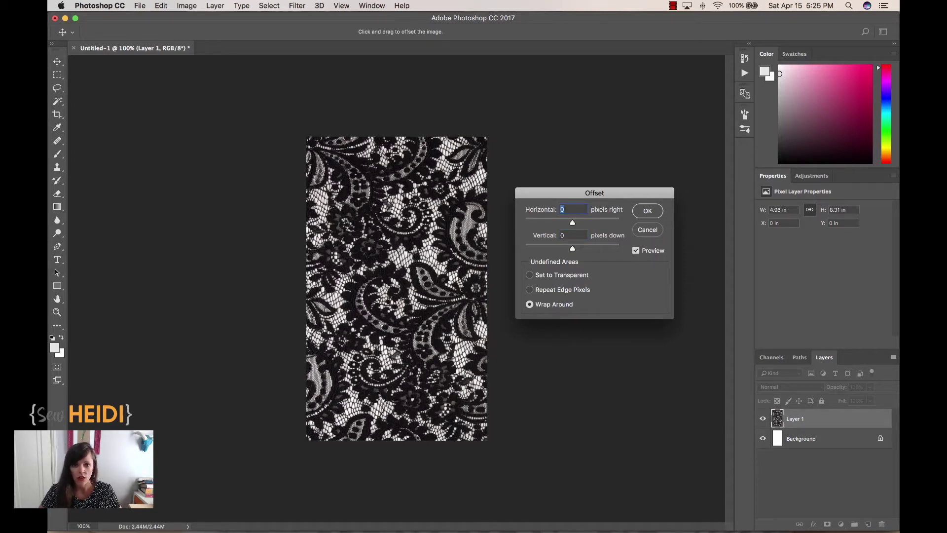
key(shift+Up)
key(shift+Up)
key(shift+Up)
key(shift+Up)
key(shift+Up)
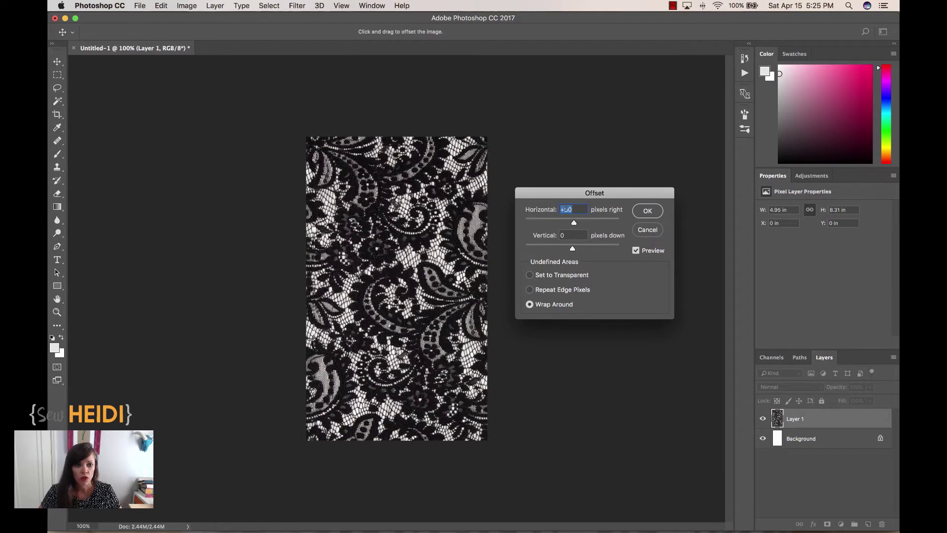
key(shift+Up)
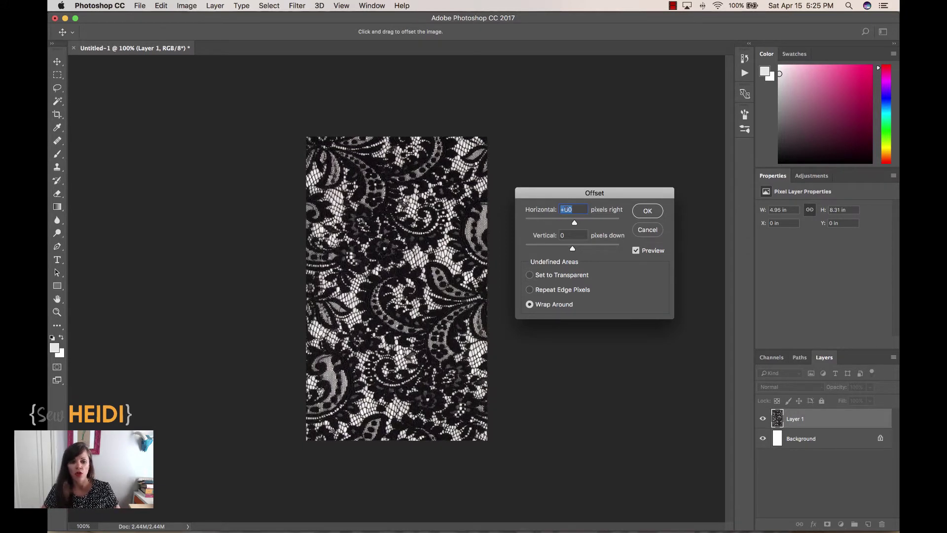
key(shift+Up)
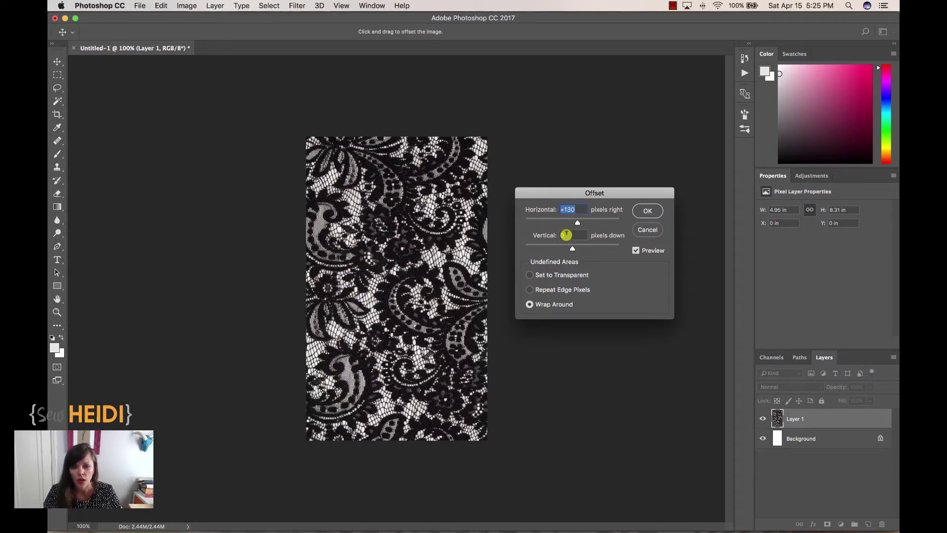
key(Tab)
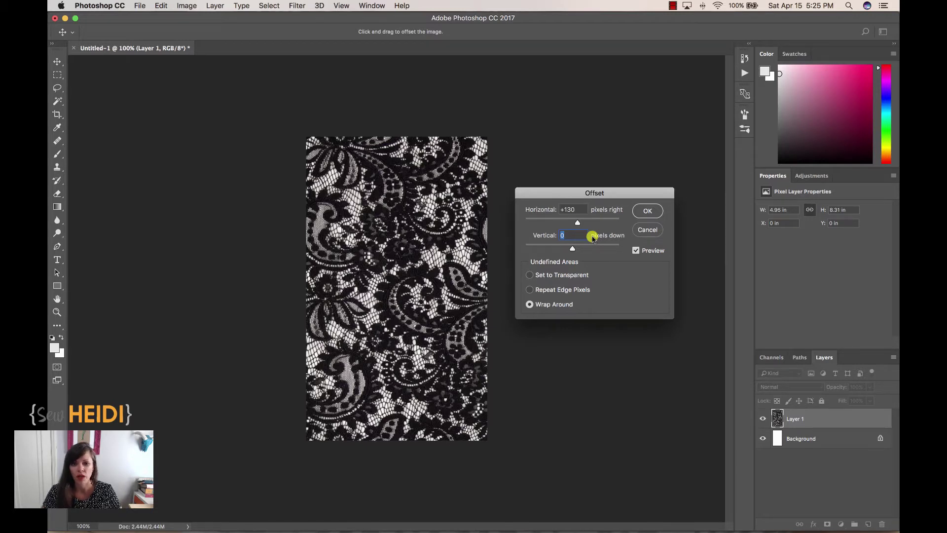
key(shift+Up)
key(shift+Up)
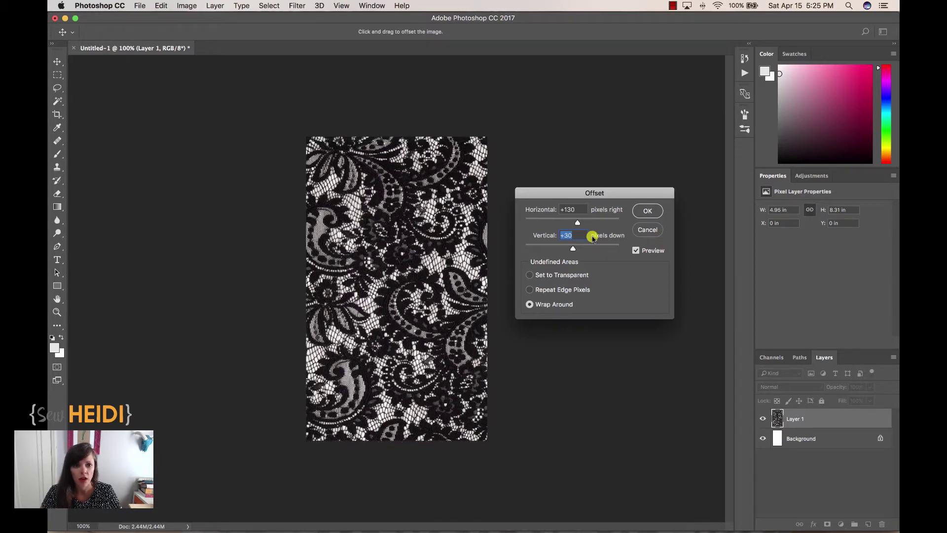
key(shift+Up)
key(shift+Up)
key(shift+Up)
key(shift+Up)
key(shift+Up)
key(shift+Up)
key(shift+Up)
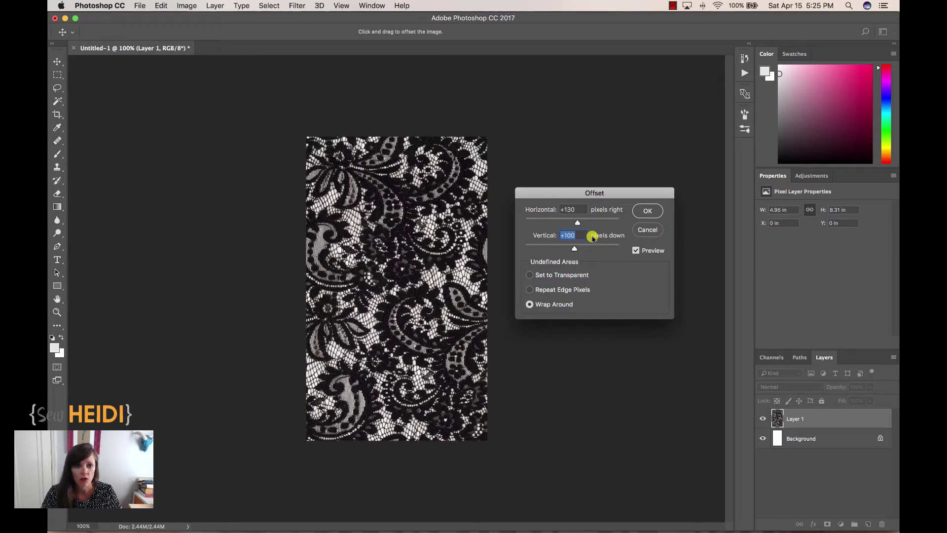
key(shift+Up)
key(shift+Up)
key(shift+Up)
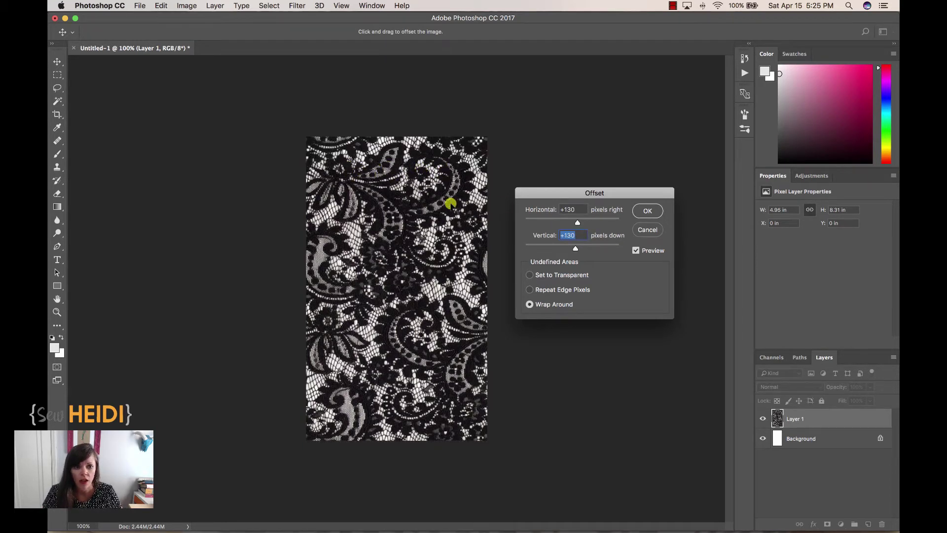
Step: Apply the 130-pixel offset and zoom to 500% on the crossing lace seams
click(647, 210)
key(c)
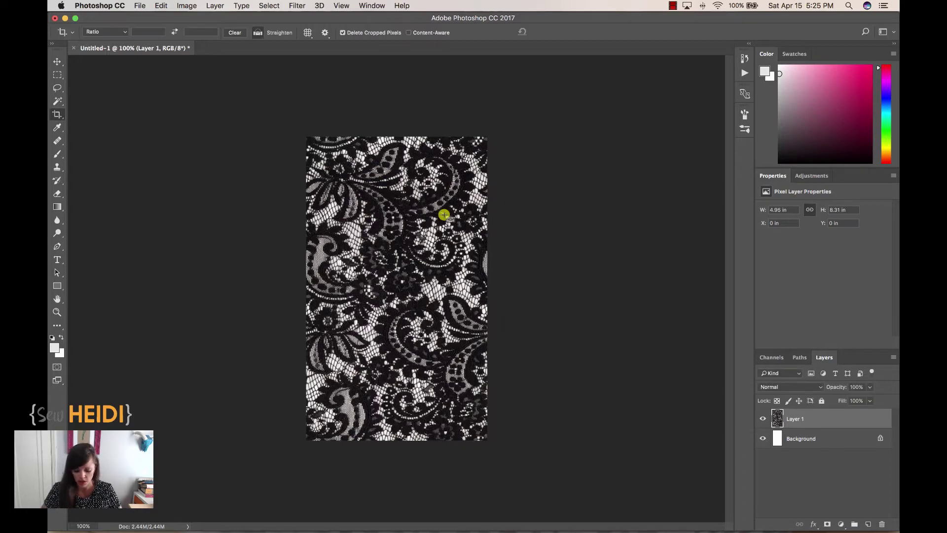
key(super+equal)
key(super+equal)
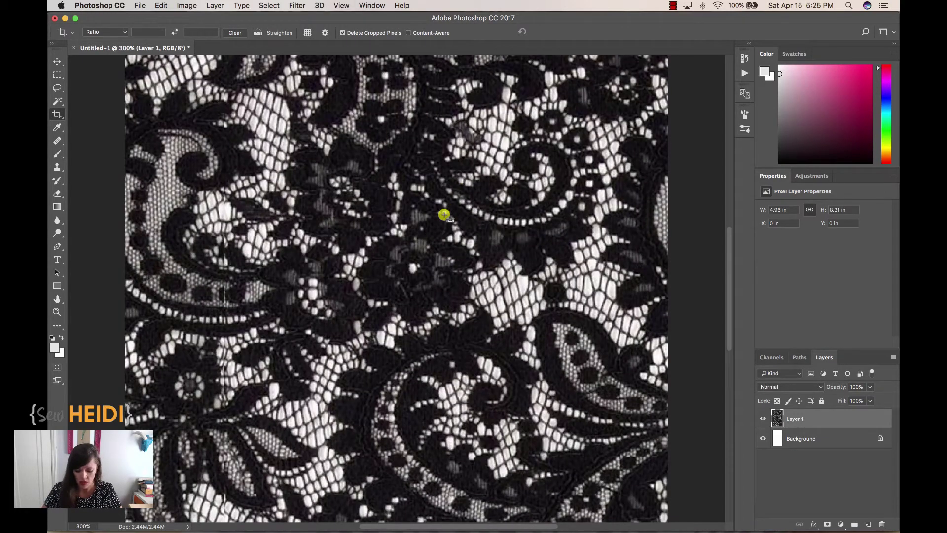
key(super+equal)
scroll(313, 239, left, 5)
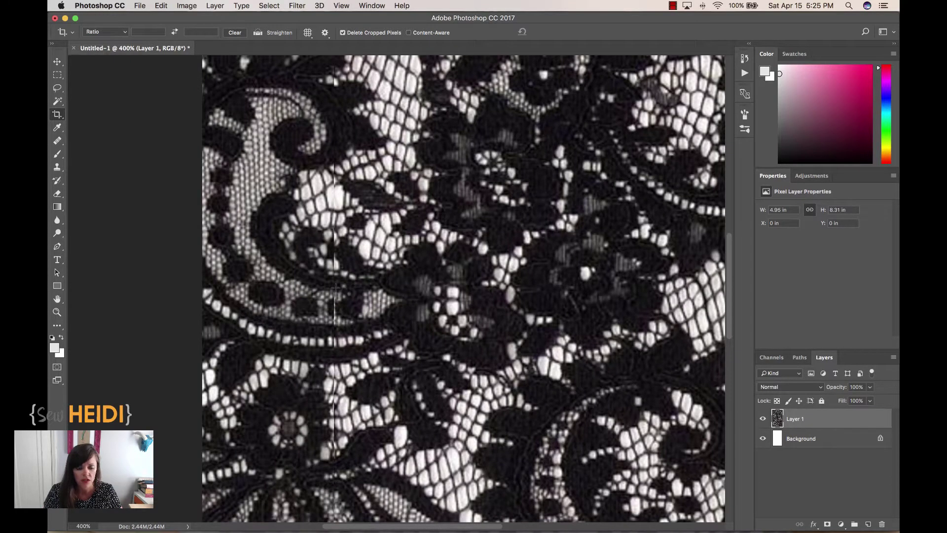
key(l)
key(super+equal)
drag(348, 157, 369, 391)
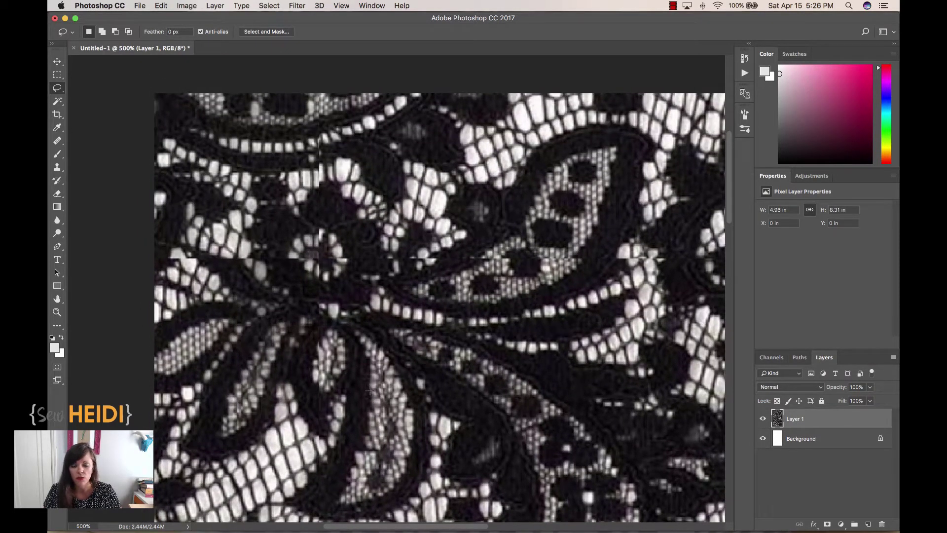
Step: Switch to the Clone Stamp tool with a 15-pixel brush
click(58, 167)
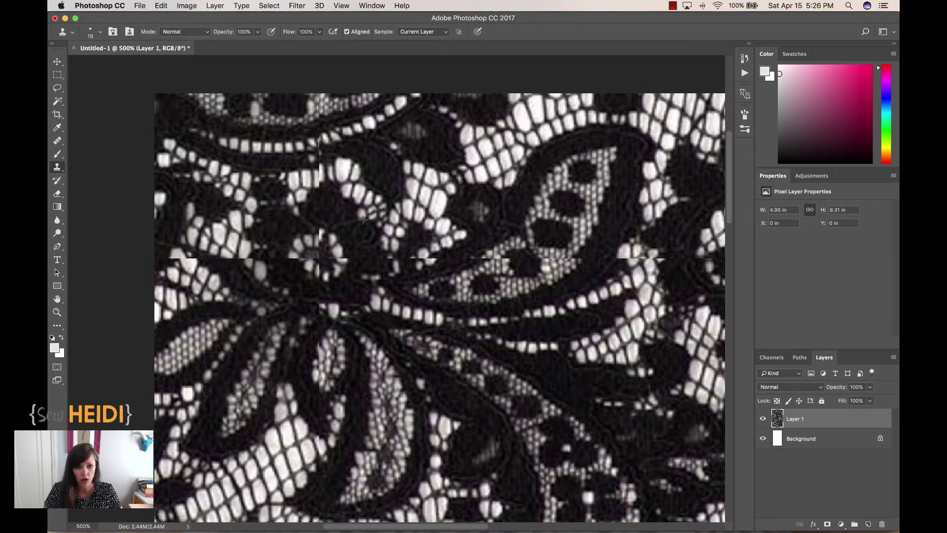
key(bracketright)
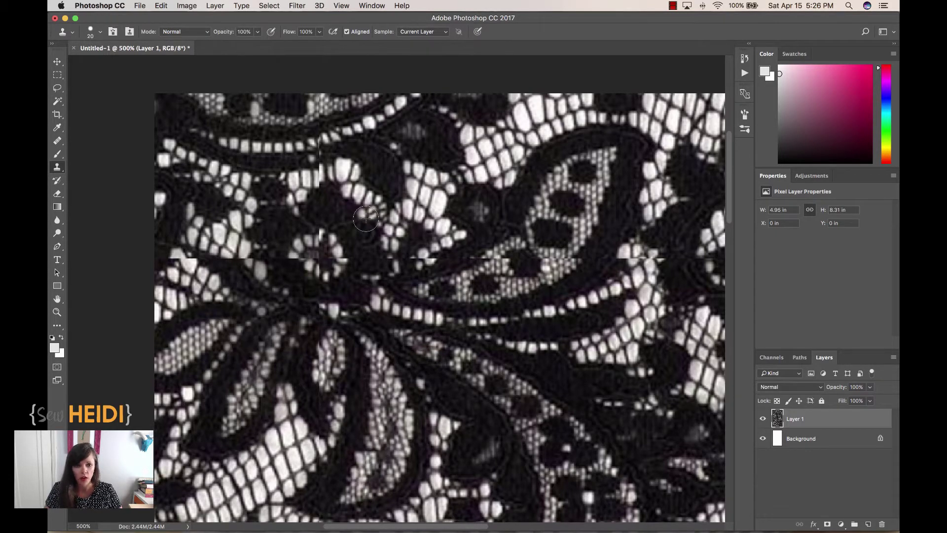
key(bracketleft)
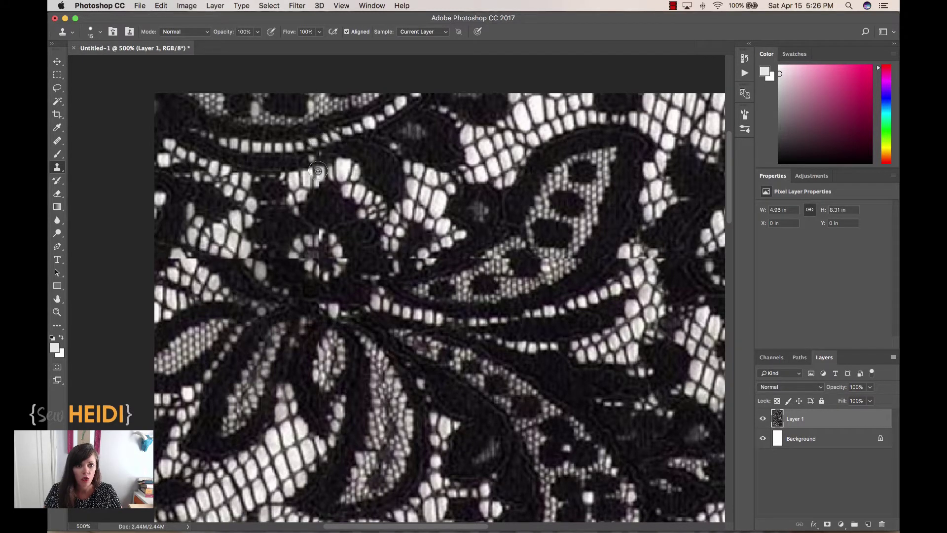
Step: Scroll around the magnified lace to inspect it for leftover seam lines
scroll(319, 175, down, 10)
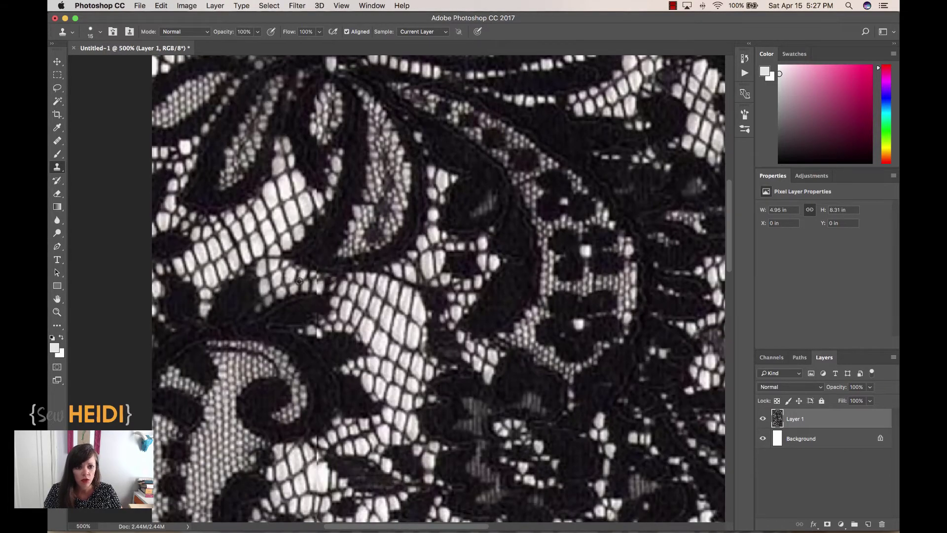
scroll(318, 252, down, 5)
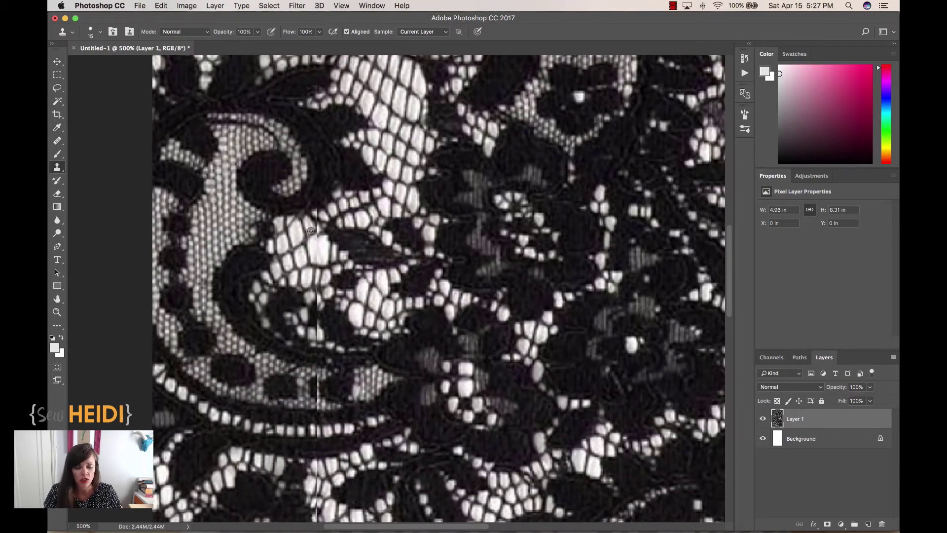
scroll(312, 213, down, 5)
scroll(311, 213, down, 5)
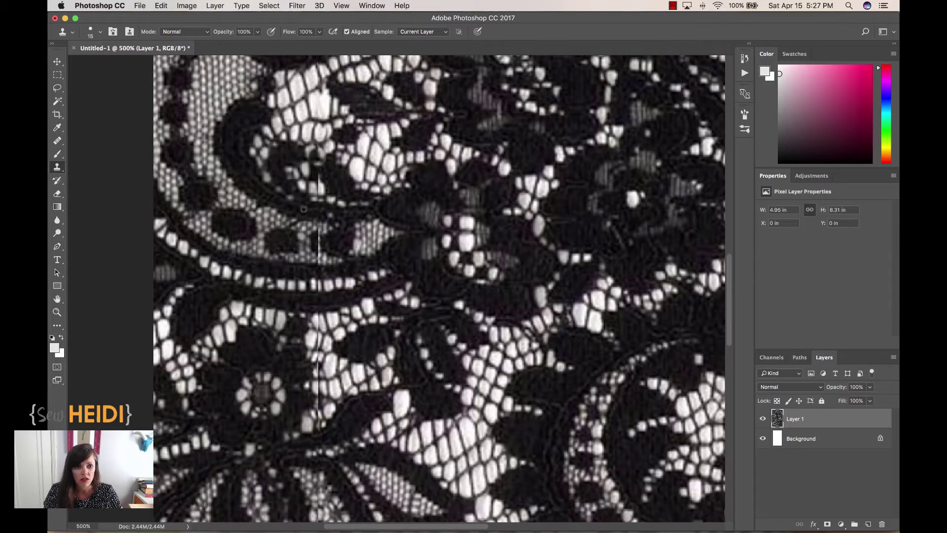
scroll(361, 239, down, 10)
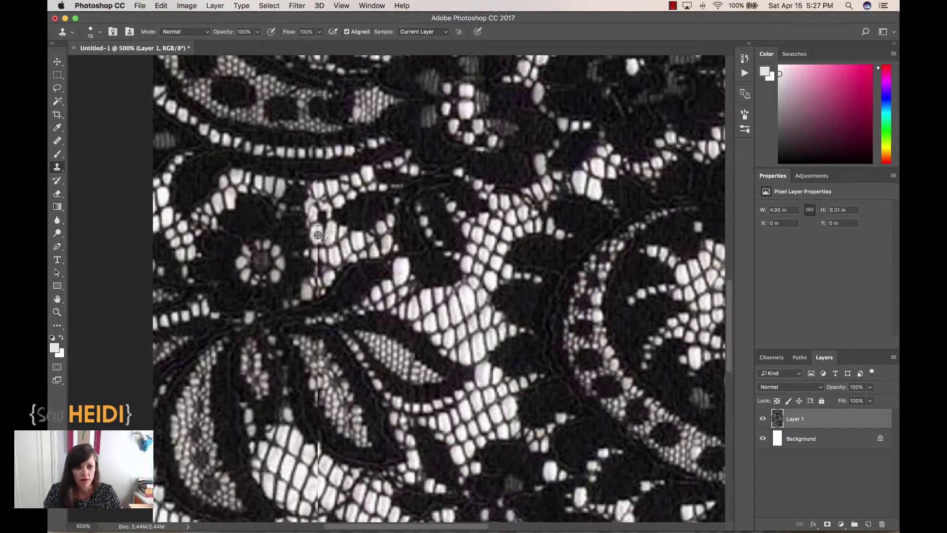
scroll(362, 240, down, 5)
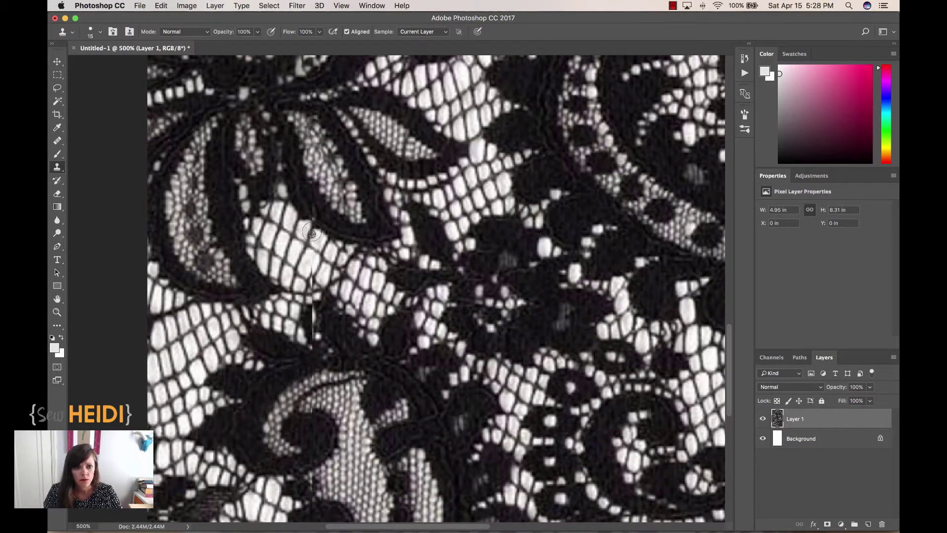
scroll(303, 269, down, 5)
scroll(303, 268, up, 15)
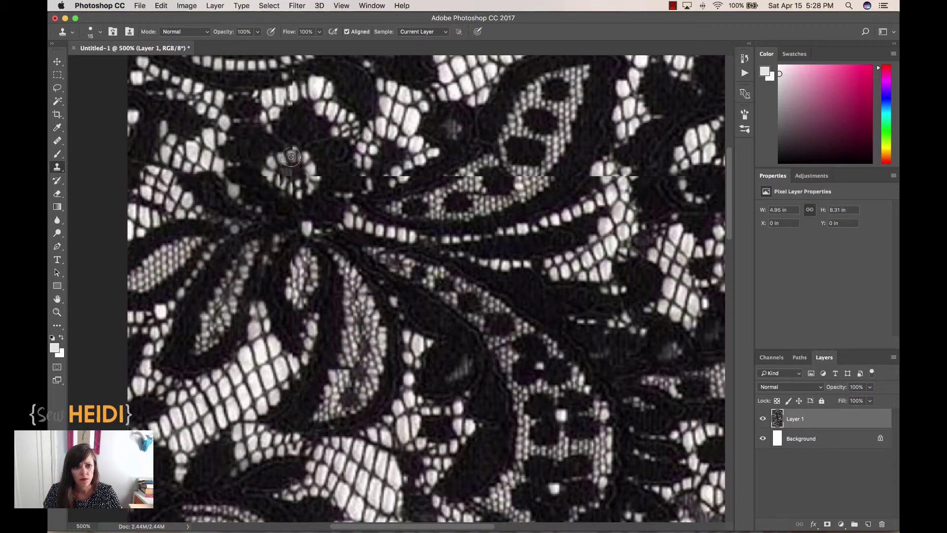
scroll(294, 157, right, 5)
scroll(301, 181, right, 8)
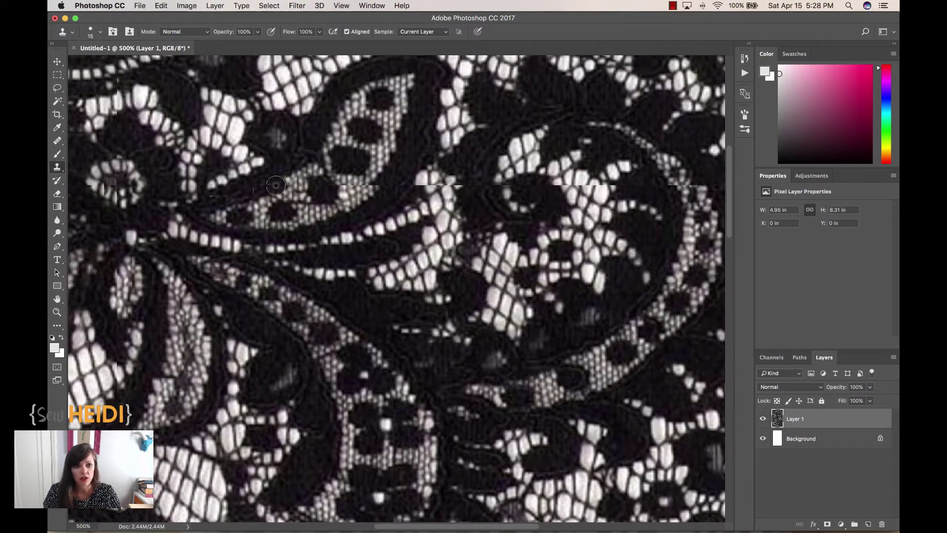
scroll(364, 199, right, 10)
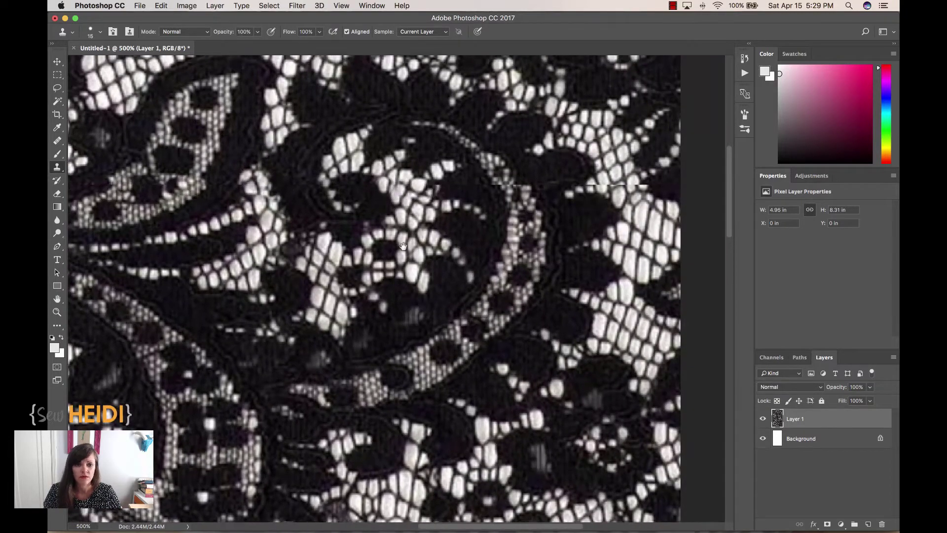
scroll(495, 256, down, 10)
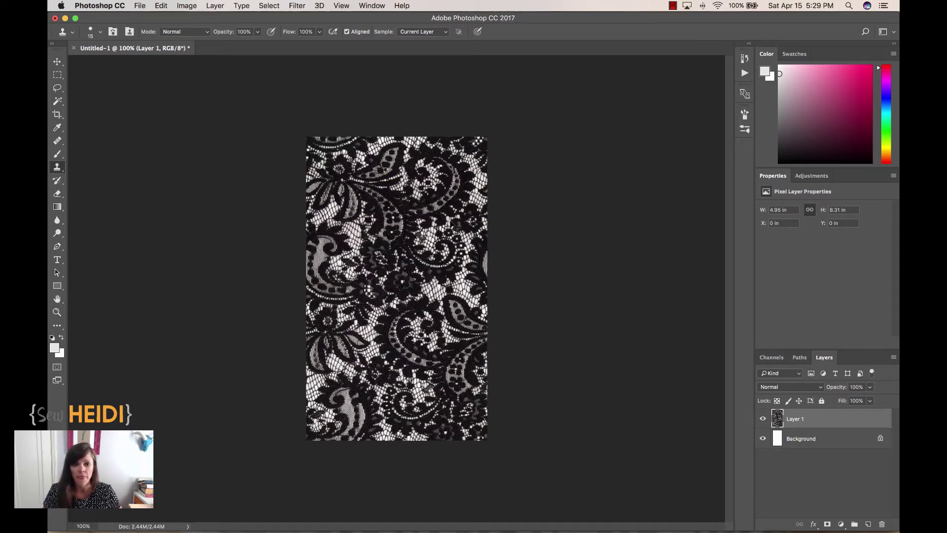
Step: Turn off visibility of the white Background layer in the Layers panel
click(762, 438)
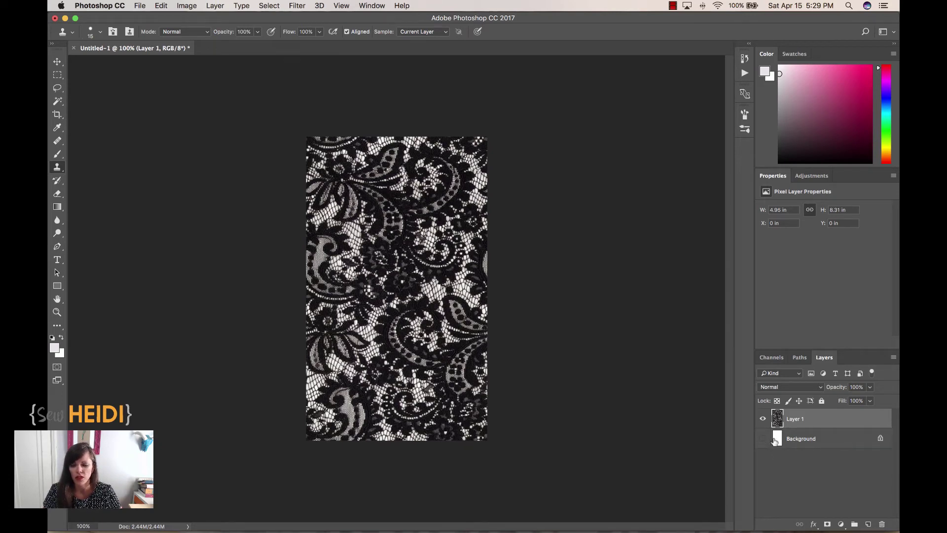
Step: Zoom in and open Select > Color Range, sampling the white in the lace holes
key(super+plus)
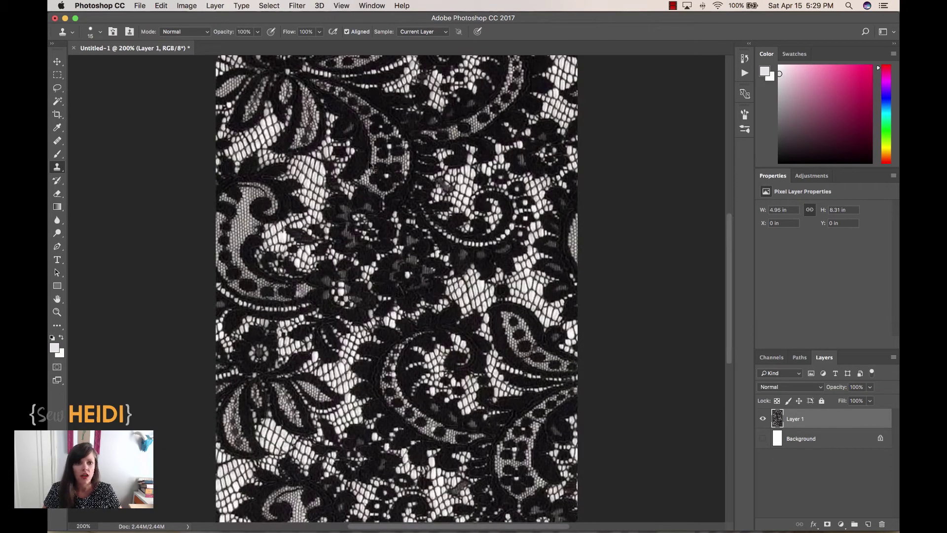
click(269, 6)
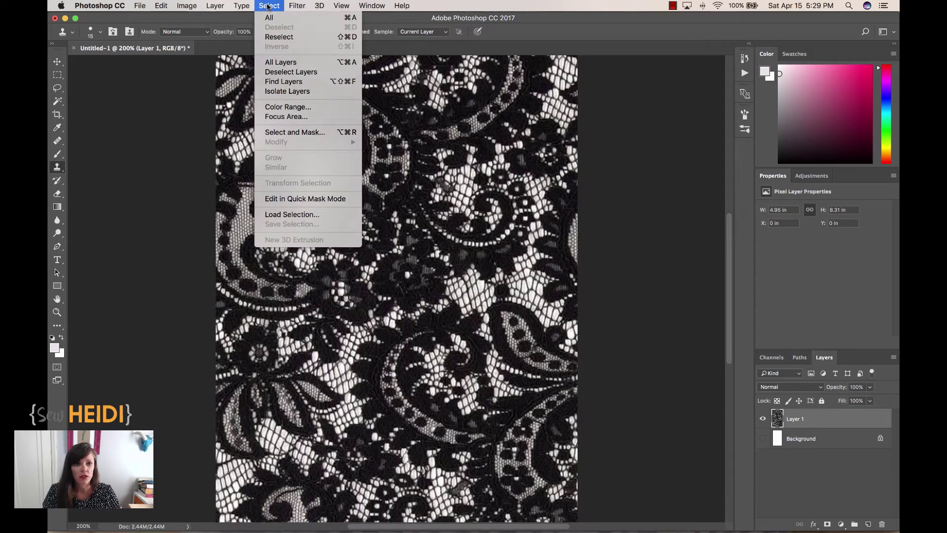
click(284, 107)
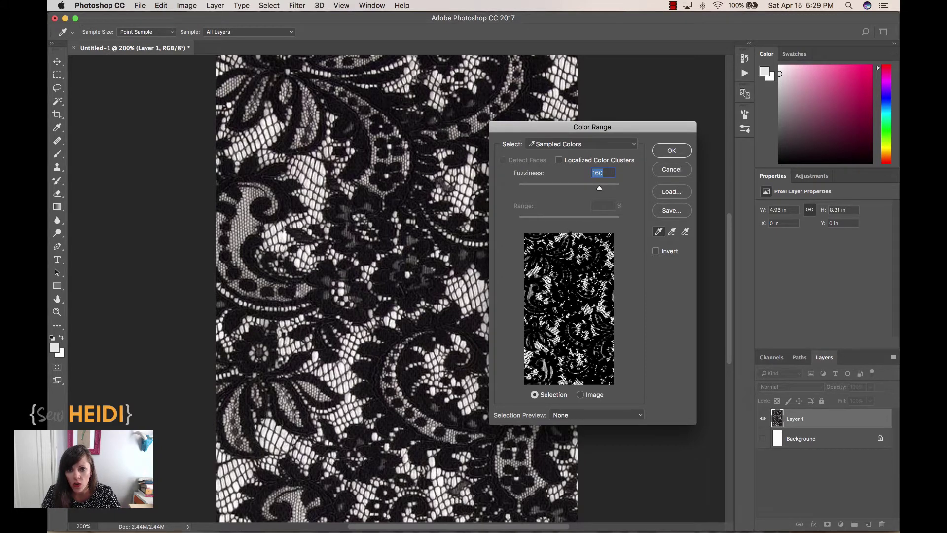
click(567, 241)
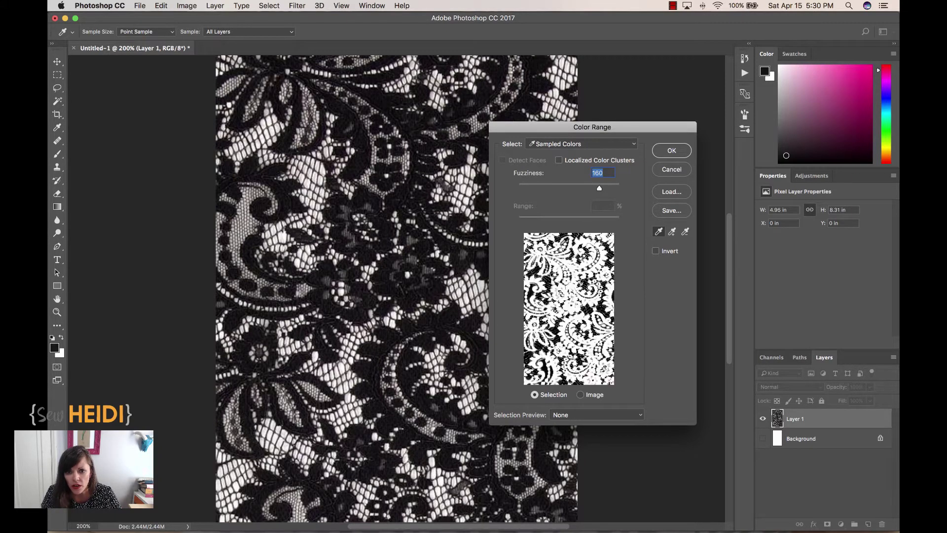
click(568, 233)
click(567, 230)
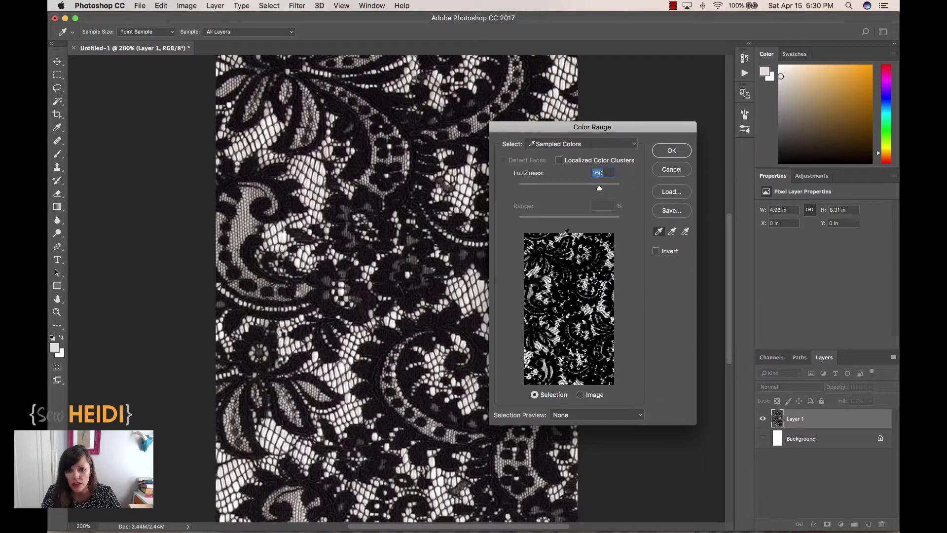
click(562, 244)
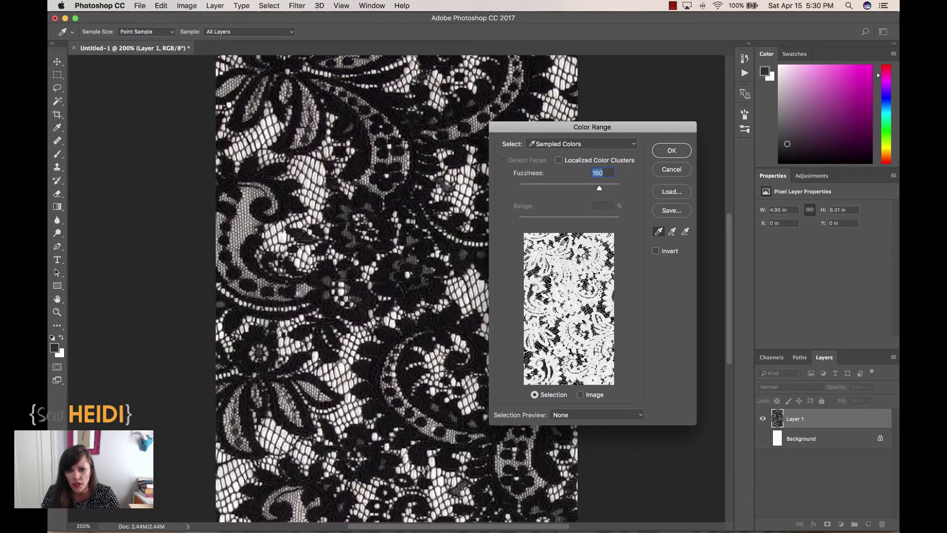
click(565, 232)
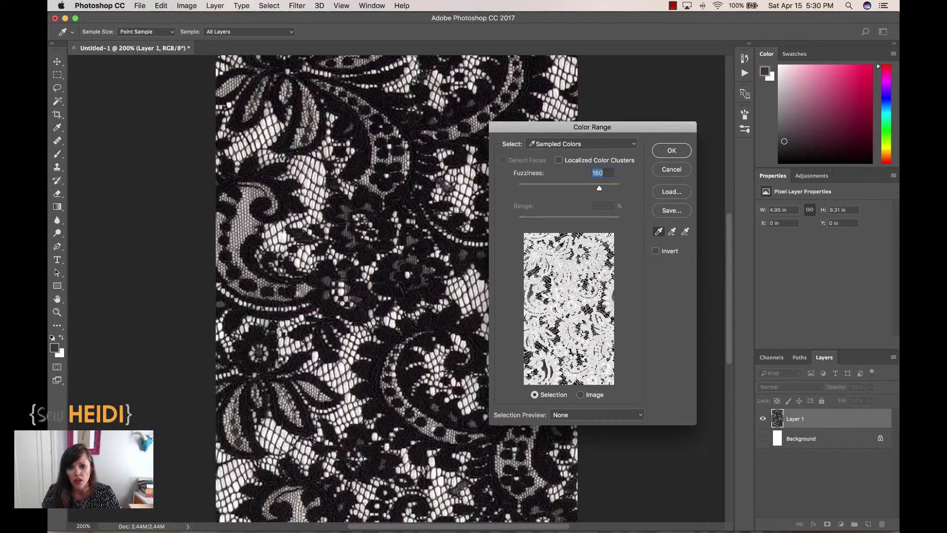
click(561, 246)
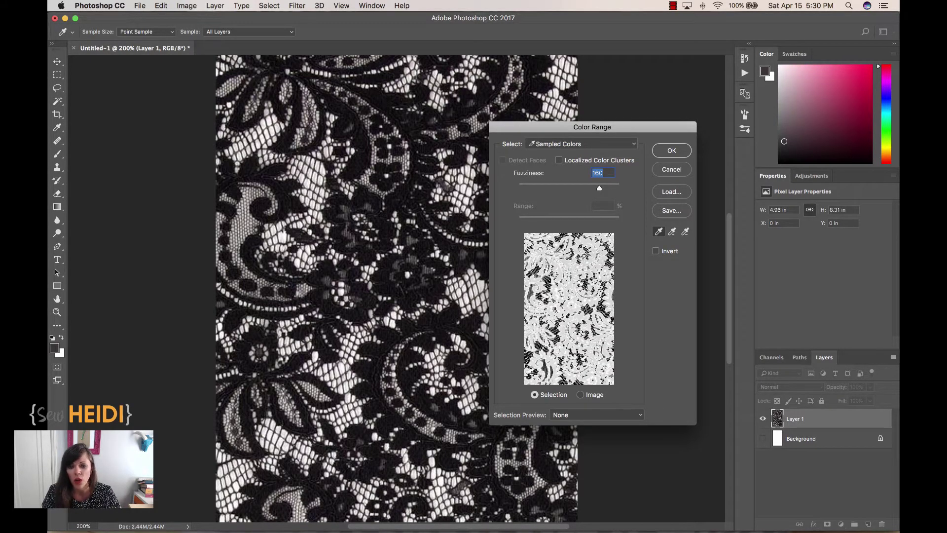
click(564, 233)
click(564, 233)
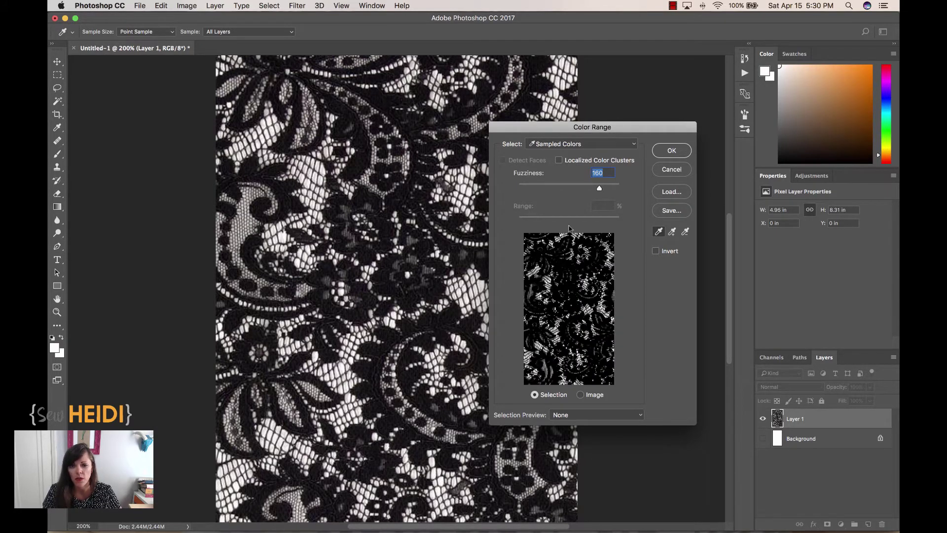
Step: Set the Color Range fuzziness to about 185 and confirm the selection
drag(600, 191, 522, 190)
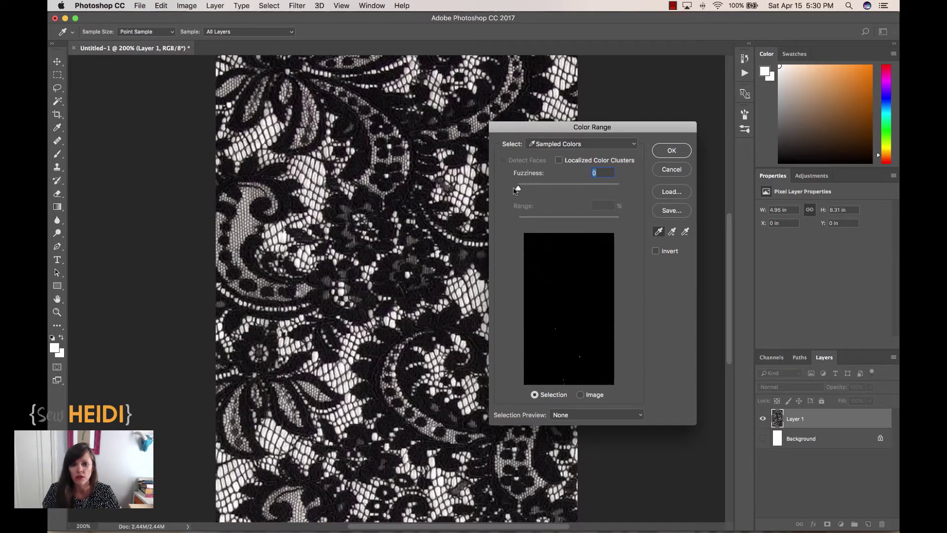
drag(517, 190, 640, 189)
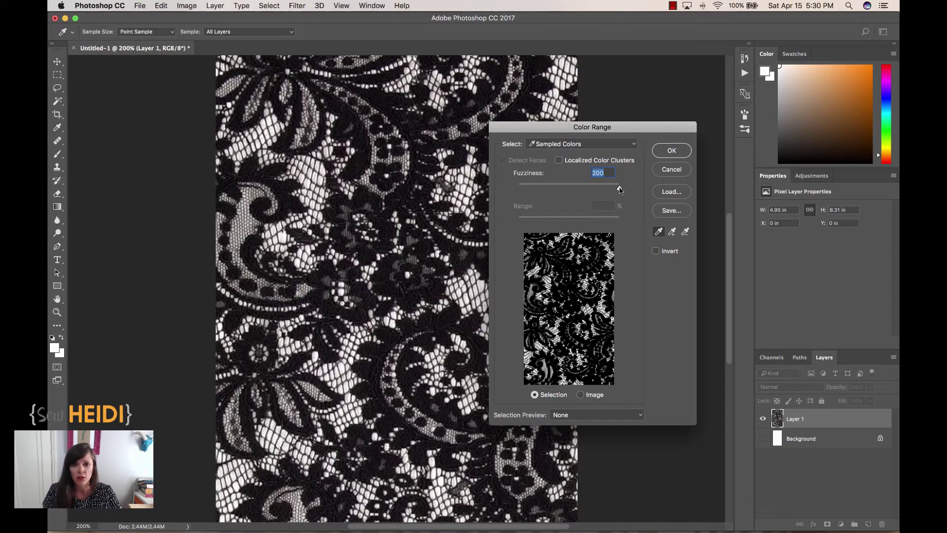
drag(619, 190, 601, 191)
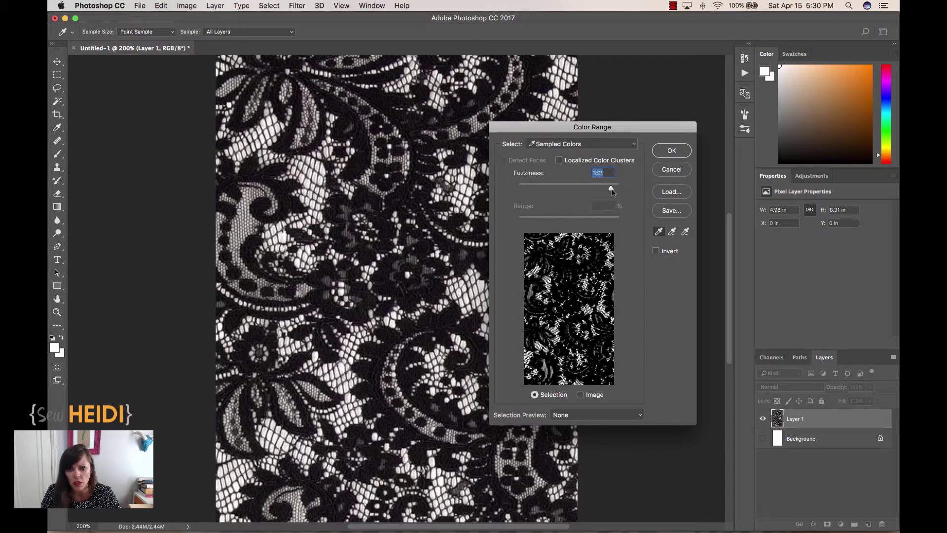
drag(616, 192, 610, 192)
click(672, 150)
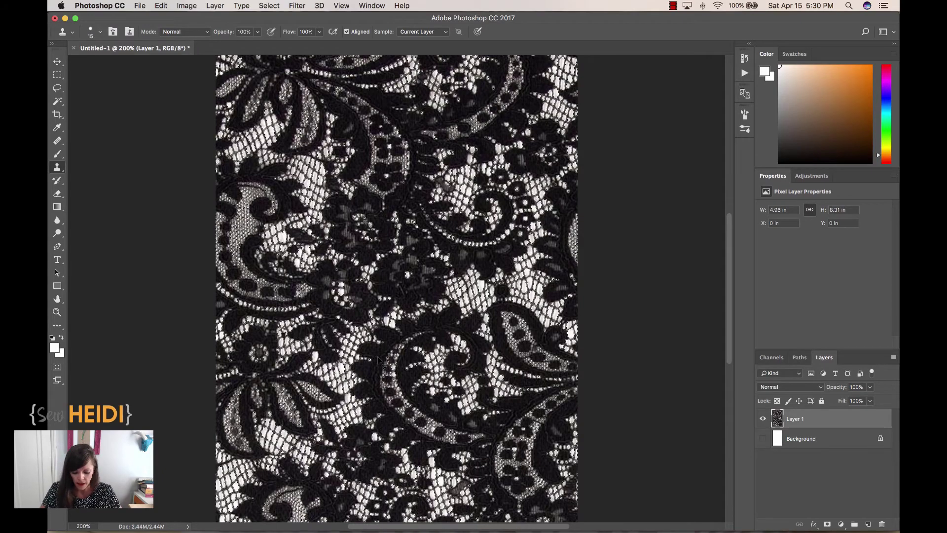
Step: Zoom in to check the cleared transparent holes, then zoom back out
key(super+equal)
key(super+equal)
key(super+equal)
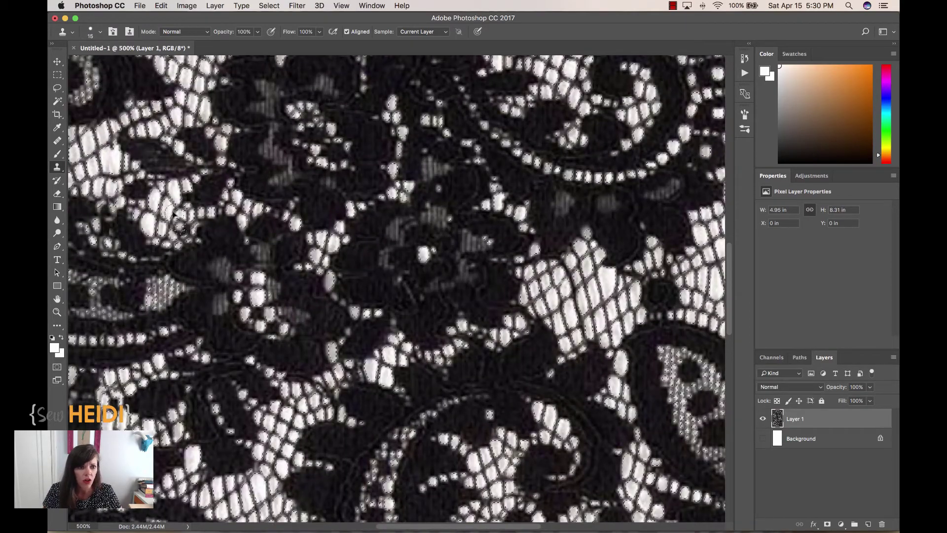
key(super+equal)
key(super+minus)
key(super+minus)
key(super+minus)
key(super+minus)
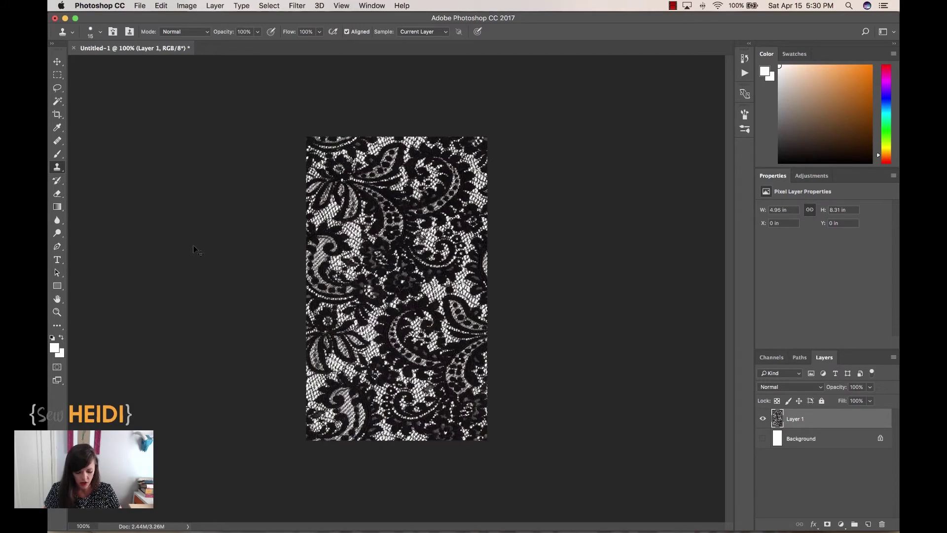
key(z)
drag(377, 248, 338, 252)
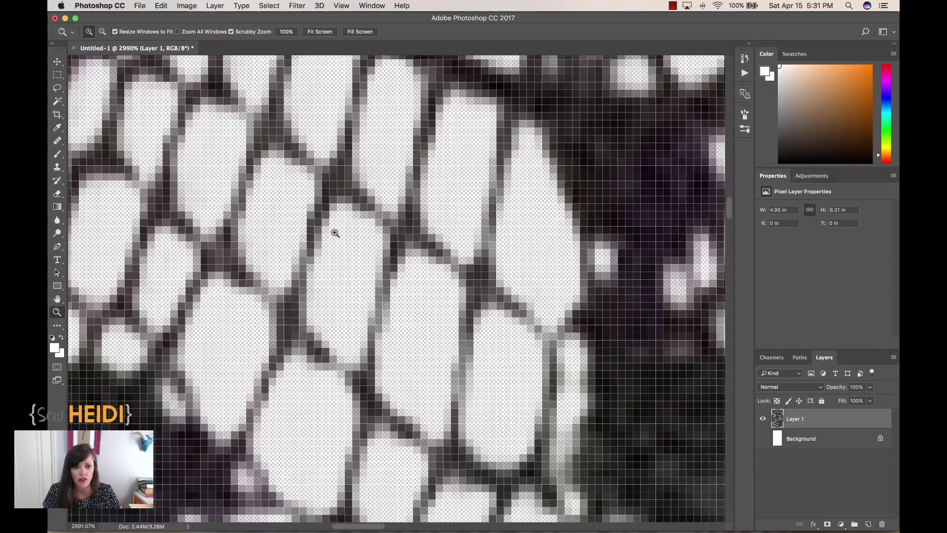
key(super+minus)
key(super+minus)
key(super+minus)
key(super+minus)
key(super+minus)
key(super+minus)
key(super+minus)
key(super+minus)
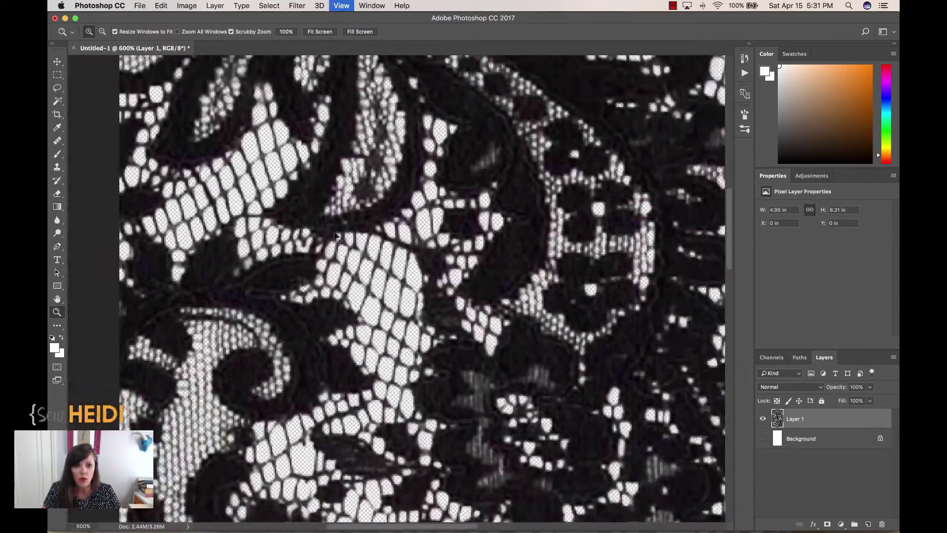
key(super+minus)
key(super+minus)
key(super+minus)
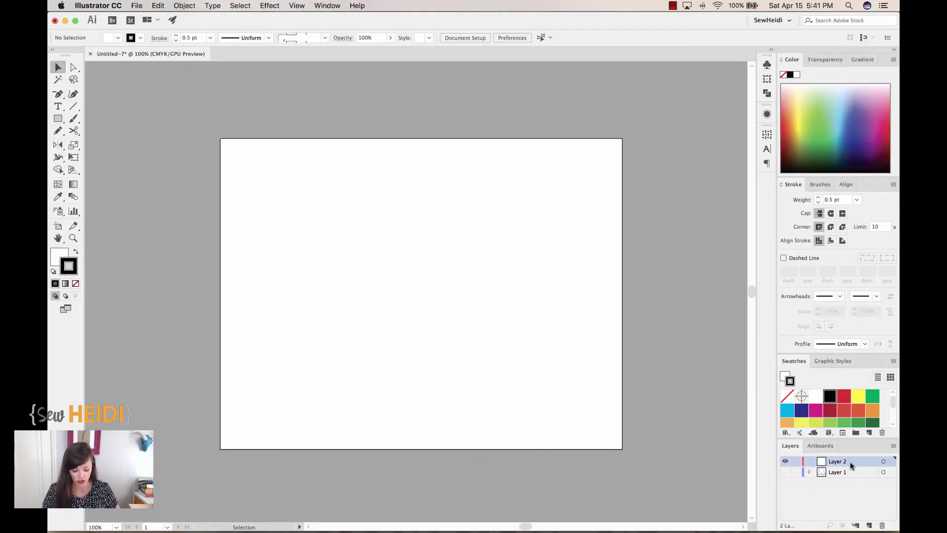
key(super+v)
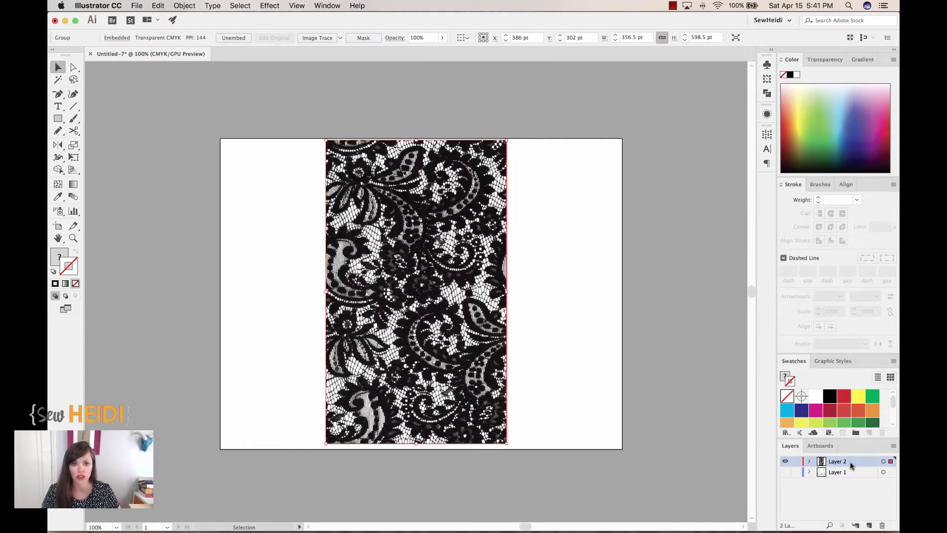
key(m)
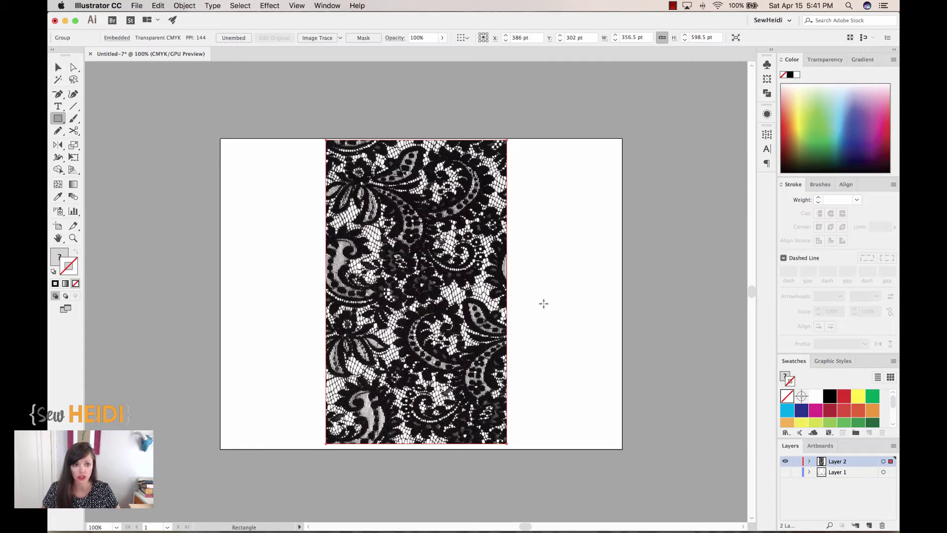
drag(444, 239, 558, 316)
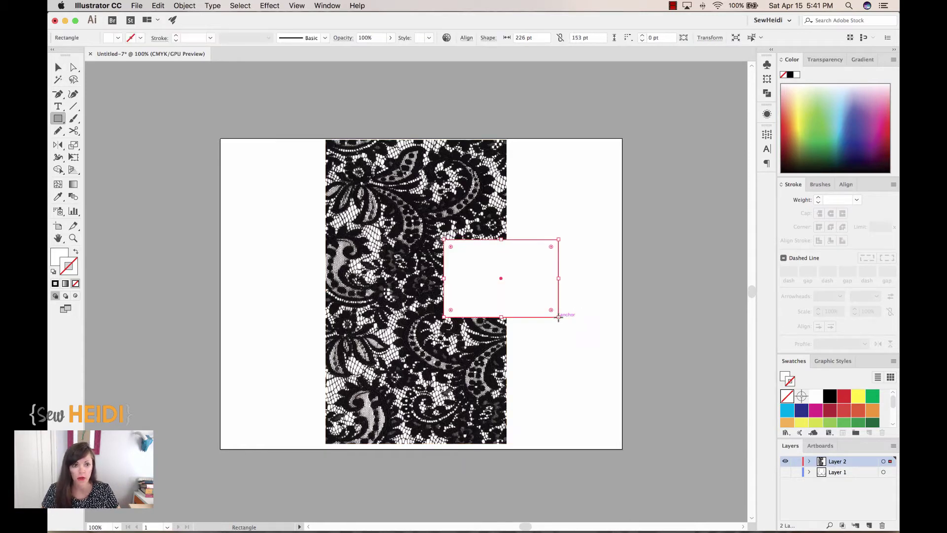
key(x)
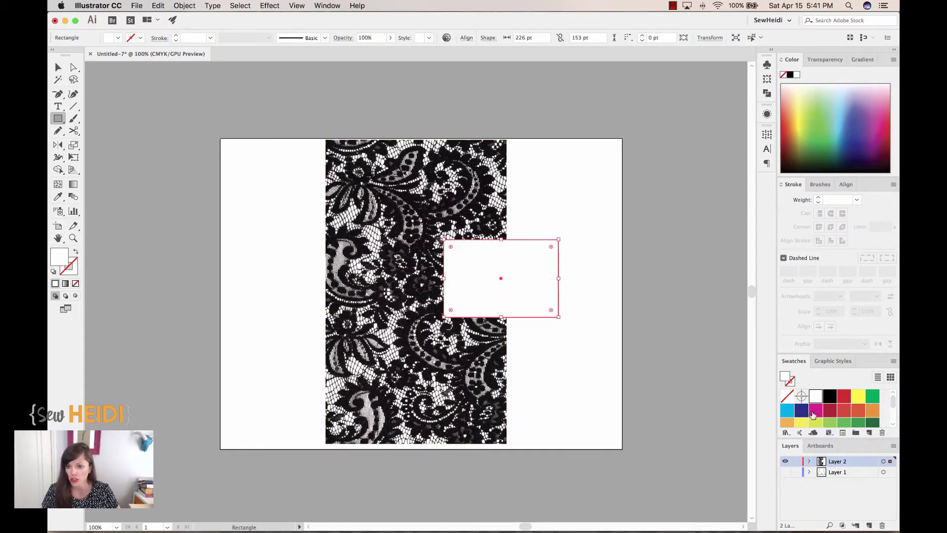
click(814, 413)
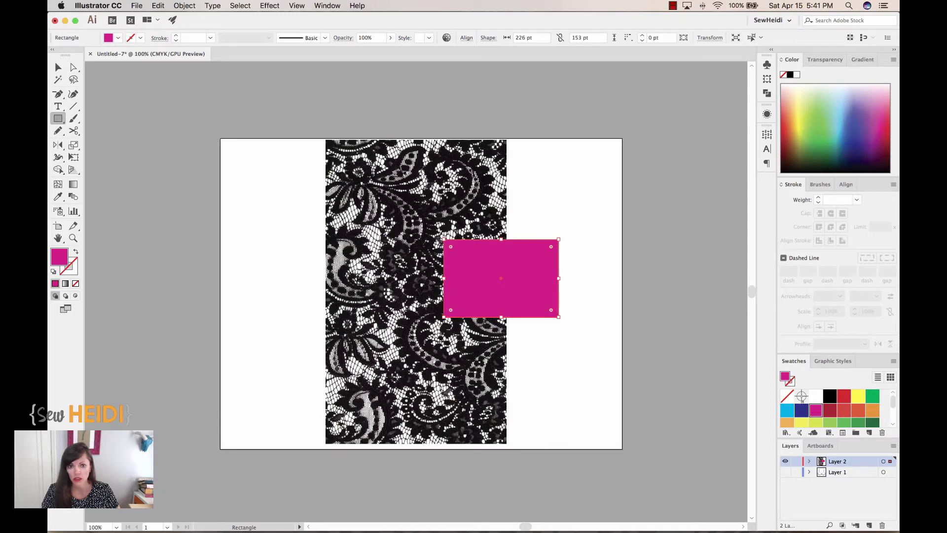
click(183, 7)
mouse_move(197, 25)
click(316, 54)
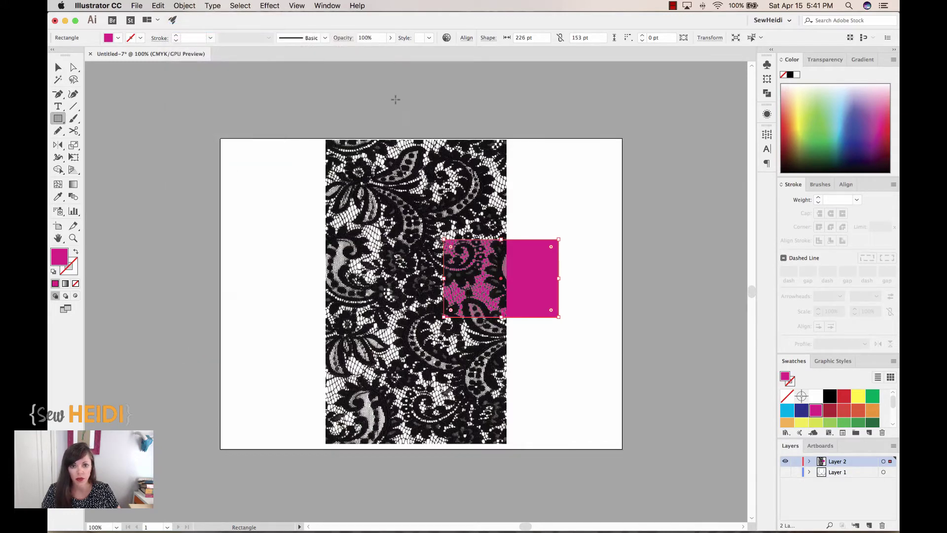
key(super+shift+a)
key(z)
drag(400, 202, 528, 340)
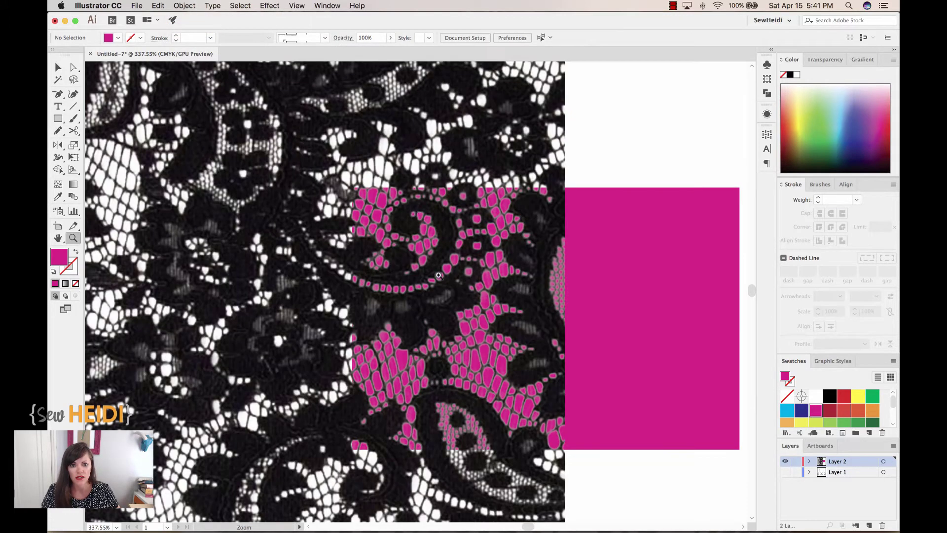
key(v)
click(623, 292)
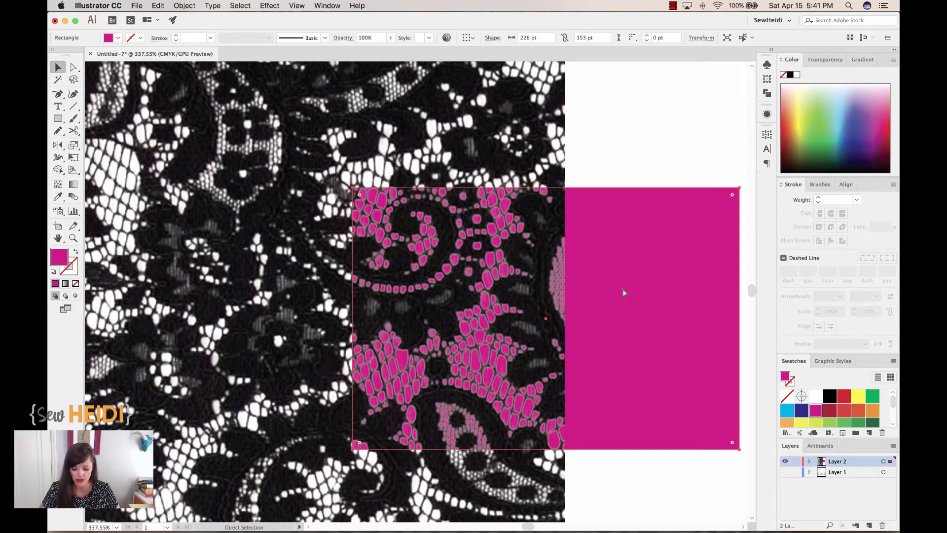
key(Delete)
key(super+1)
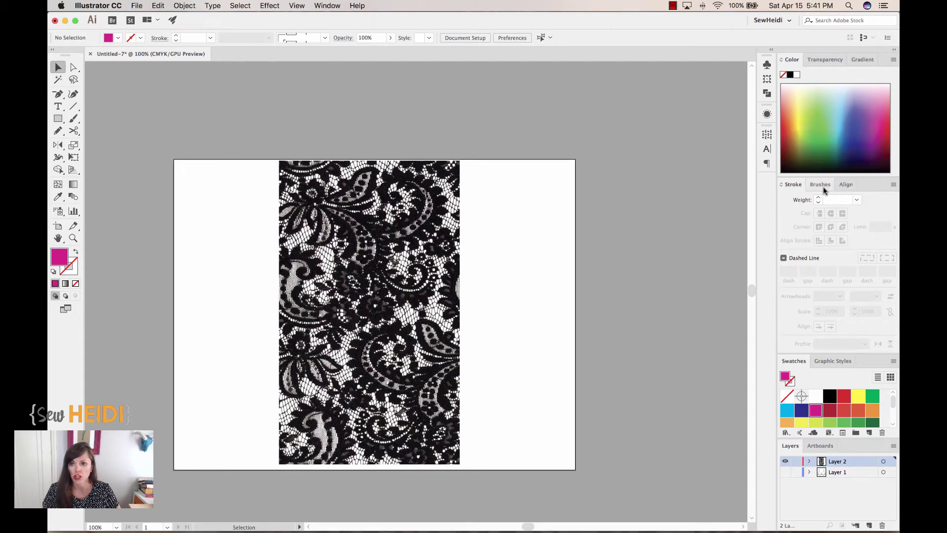
Step: Move the lace image right of the artboard and show Layer 1's bra sketch
click(373, 226)
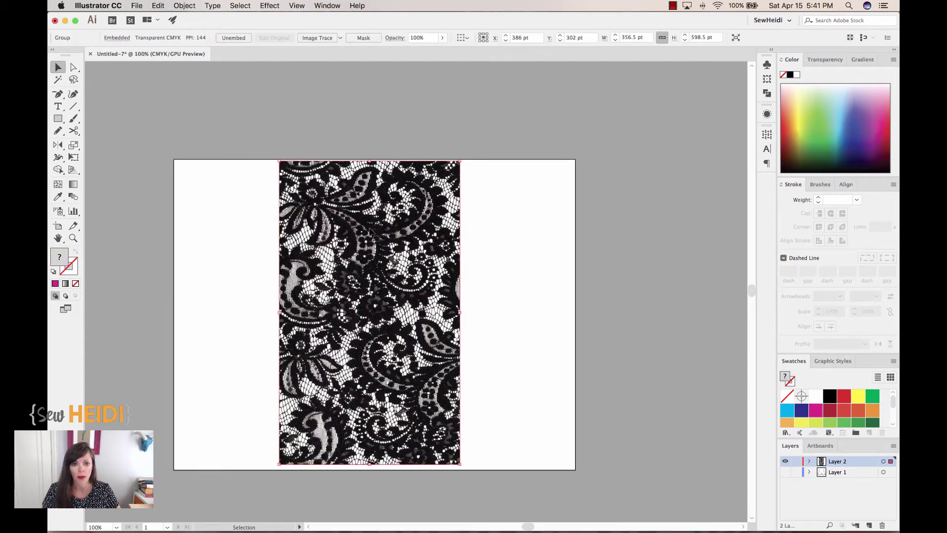
drag(360, 228, 811, 402)
click(531, 279)
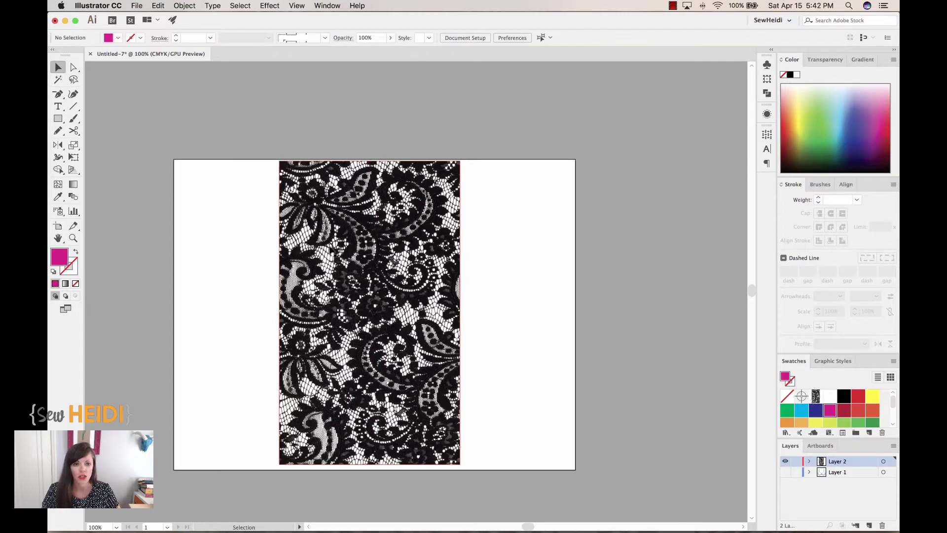
mouse_move(328, 250)
mouse_down()
mouse_move(560, 243)
mouse_move(639, 252)
mouse_up()
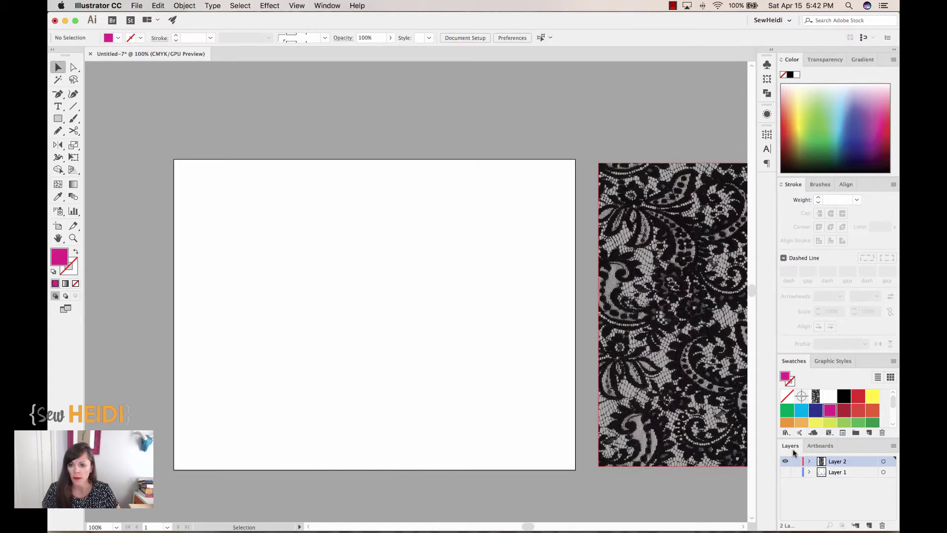
click(785, 472)
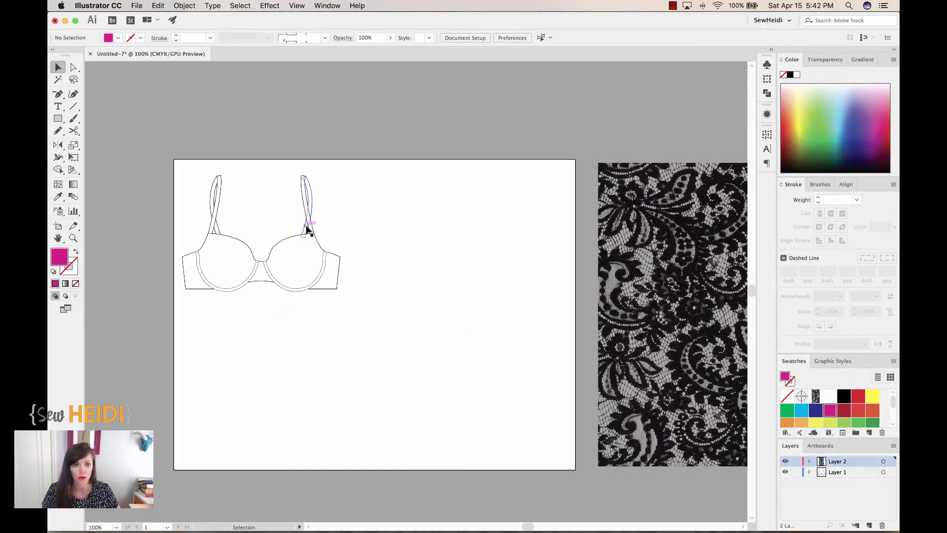
Step: Zoom in on the bra and fill its body outline with the CMYK Magenta swatch
key(z)
mouse_move(154, 163)
mouse_down()
mouse_move(271, 185)
mouse_move(442, 349)
mouse_up()
scroll(442, 349, down, 1)
scroll(441, 349, left, 1)
key(a)
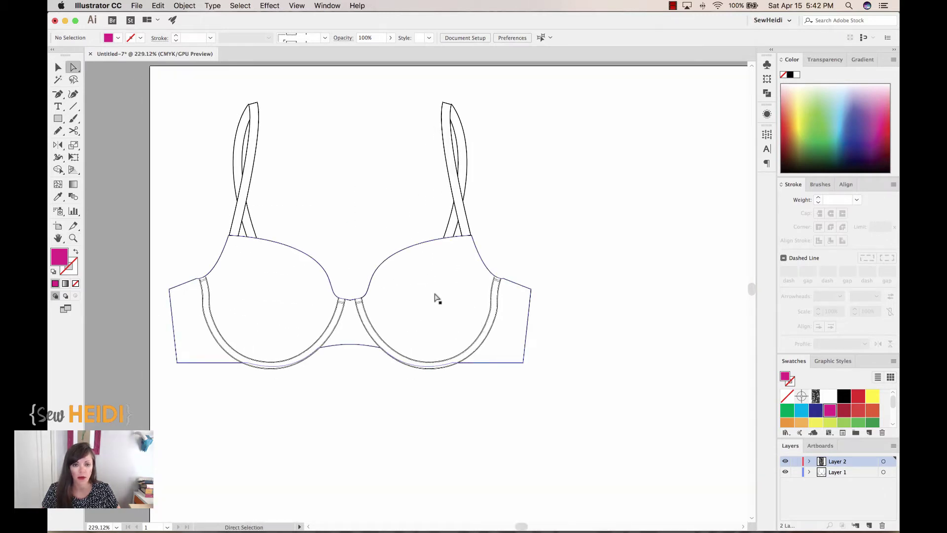
click(436, 294)
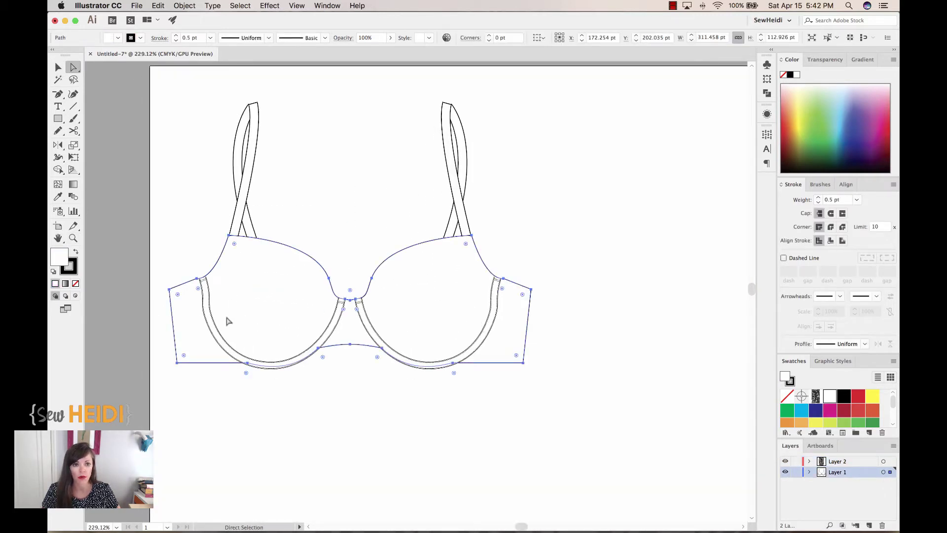
click(829, 411)
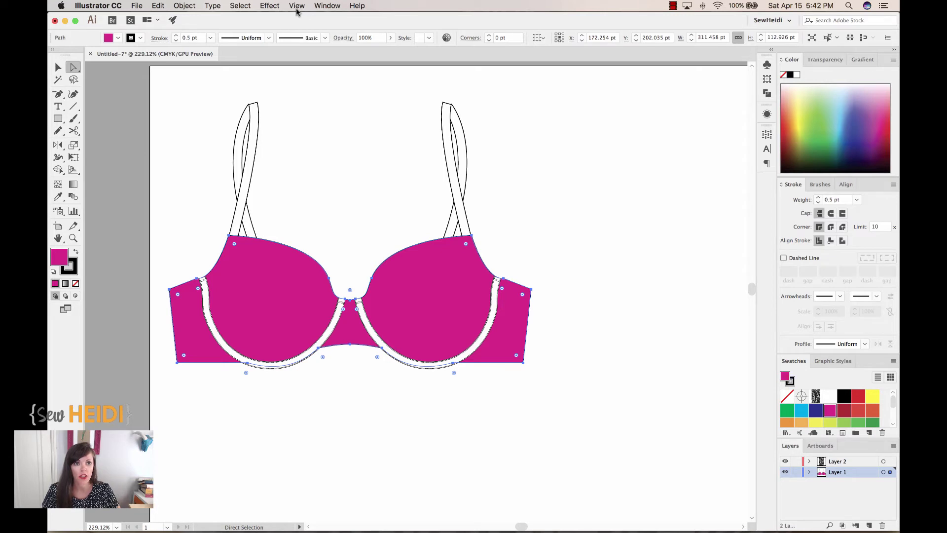
Step: Add a second fill to the bra path and set it to New Pattern Swatch 3
click(327, 7)
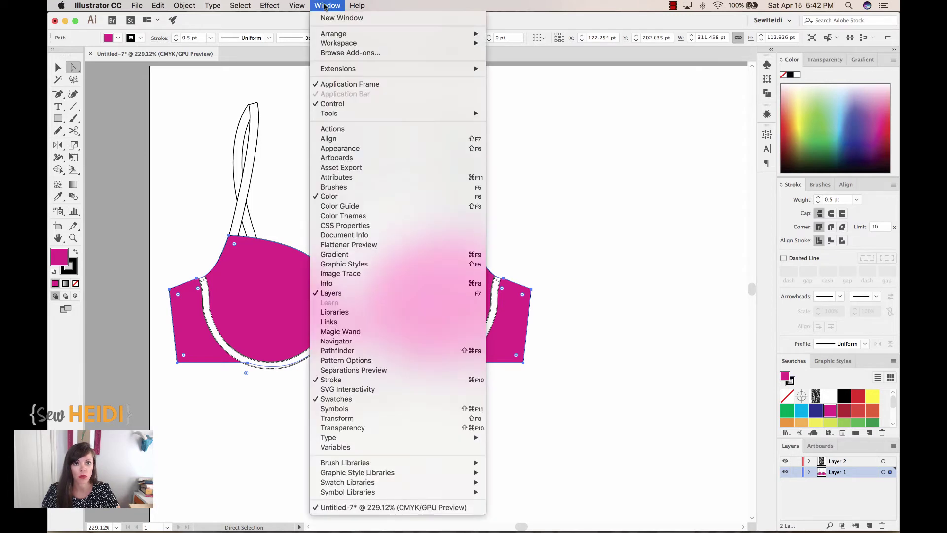
click(329, 150)
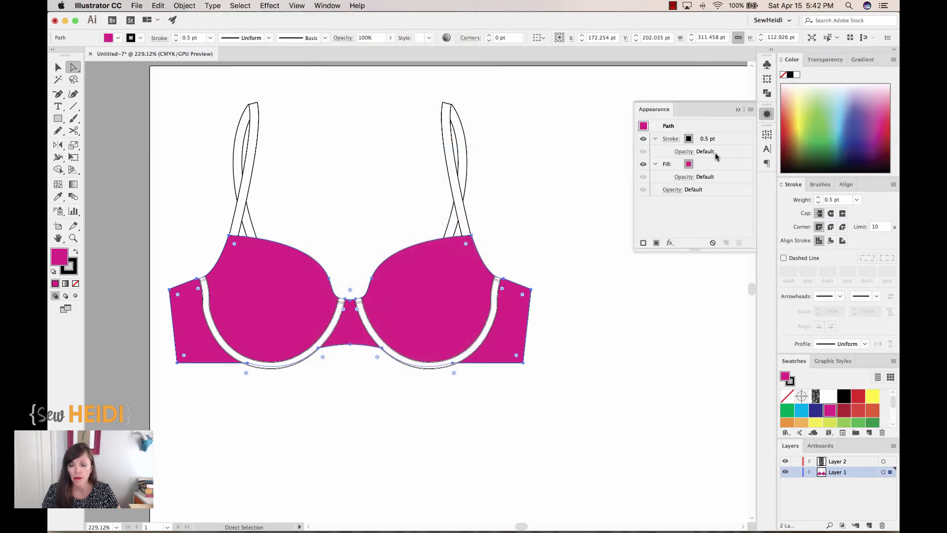
click(749, 109)
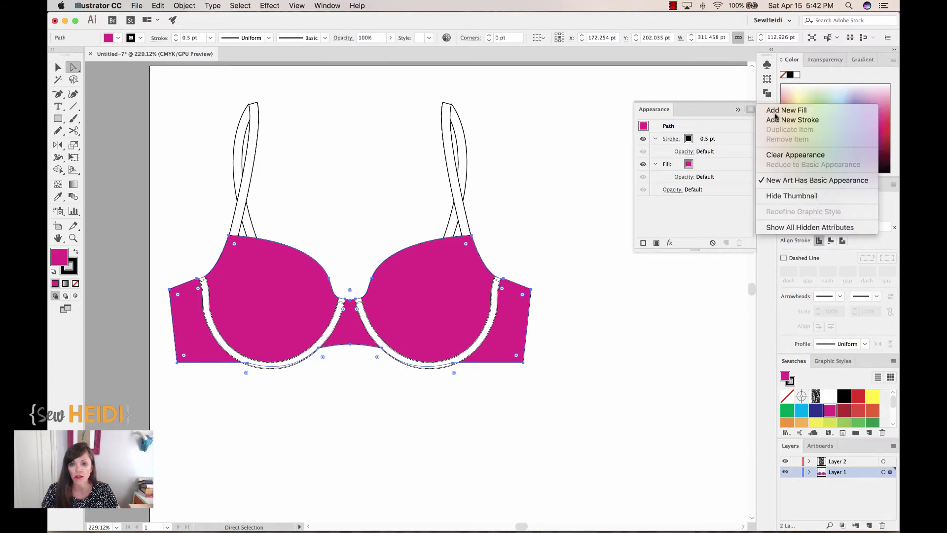
click(775, 113)
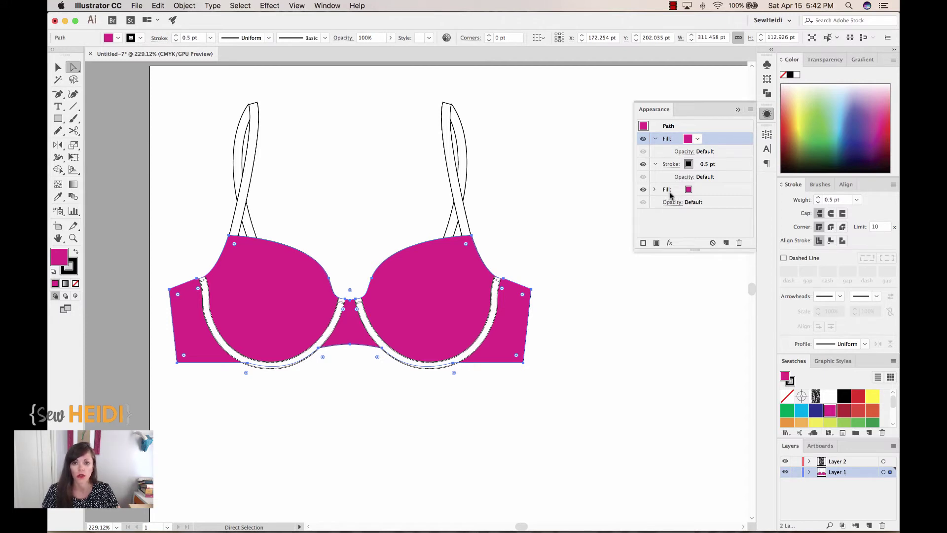
click(697, 140)
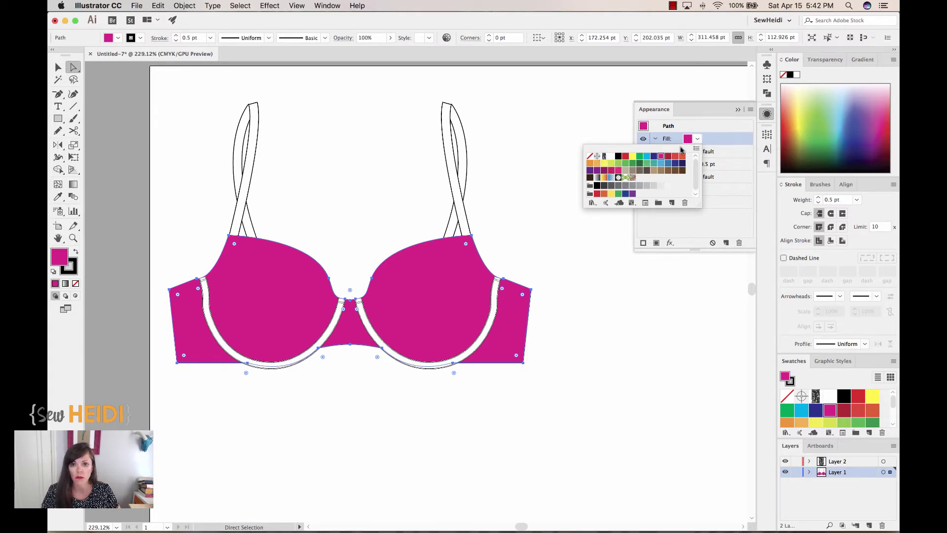
click(605, 157)
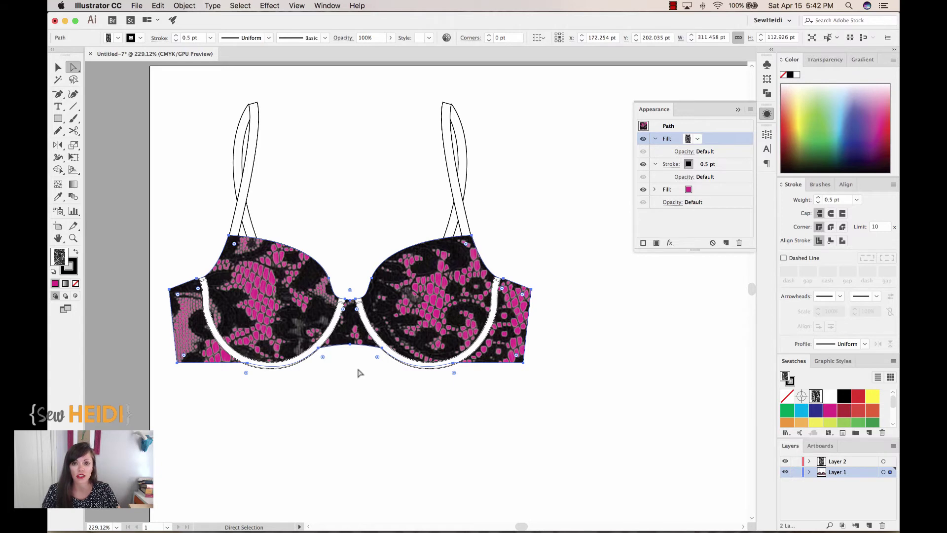
Step: Preview the lace over pink, then reselect the bra and target its lace pattern fill
click(526, 269)
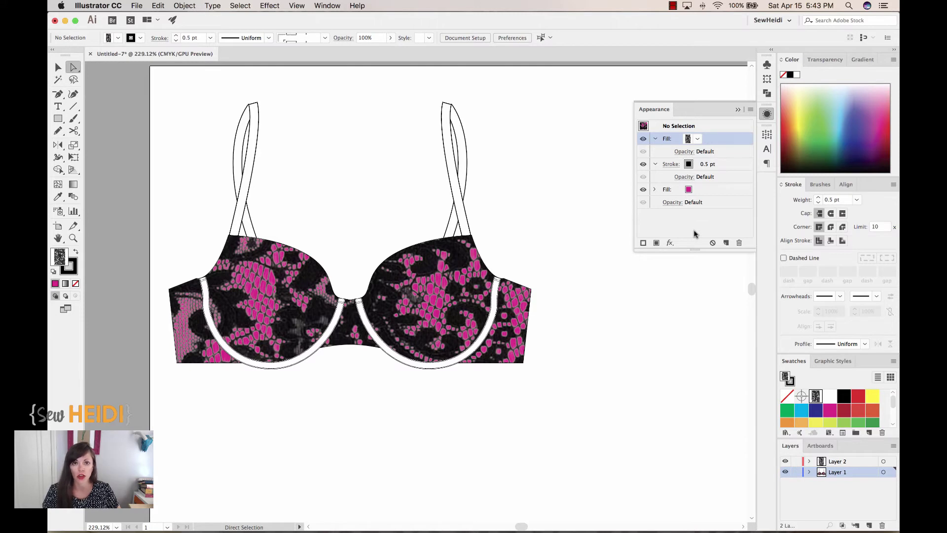
click(446, 298)
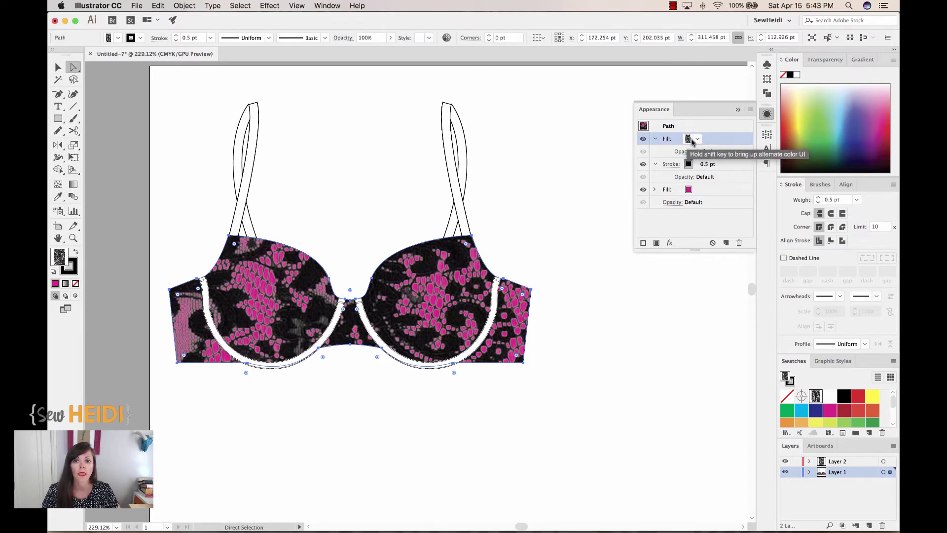
click(724, 192)
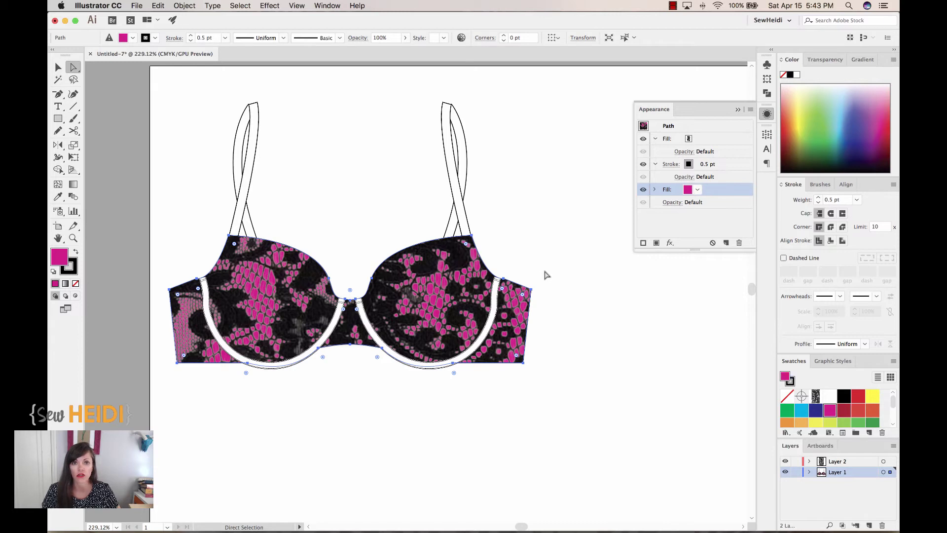
click(727, 140)
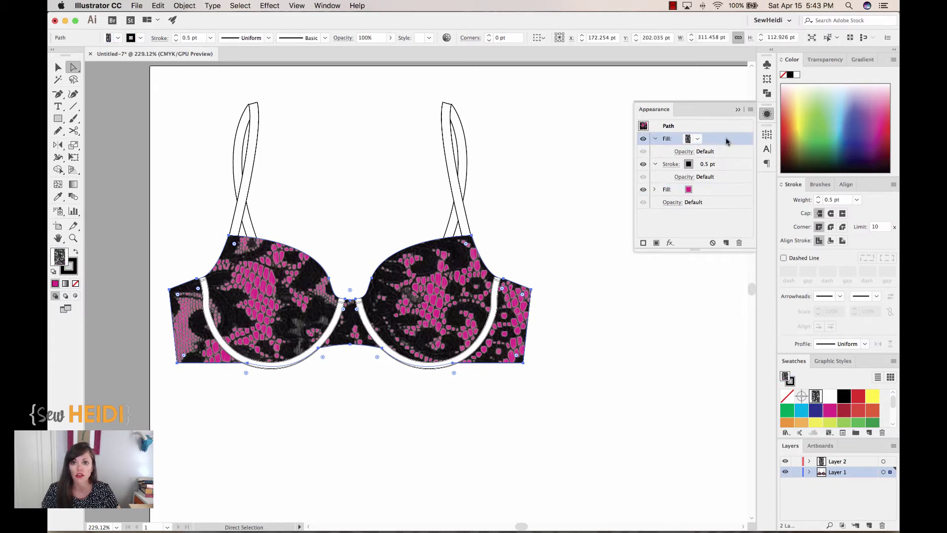
click(164, 7)
mouse_move(181, 8)
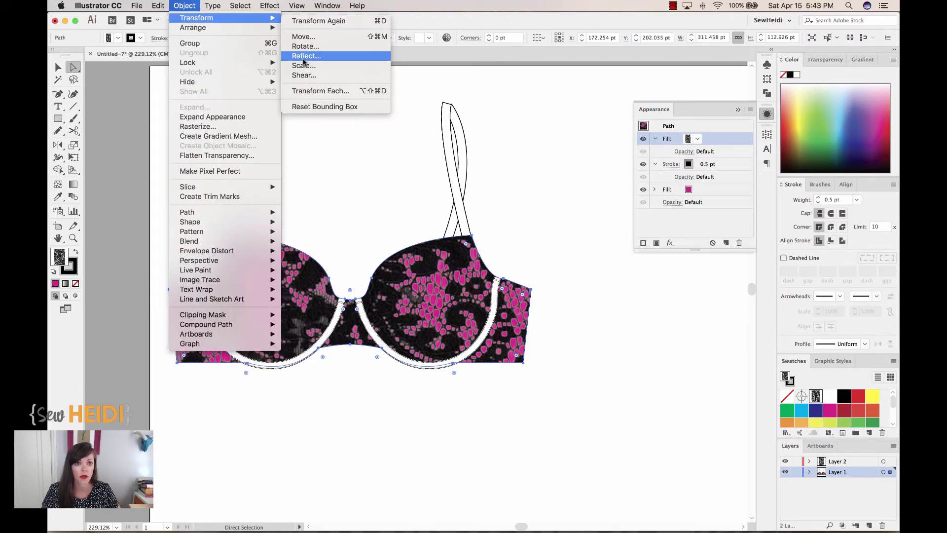
Step: Scale only the bra's lace pattern fill to 23%, leaving objects and strokes unscaled, then deselect
click(304, 67)
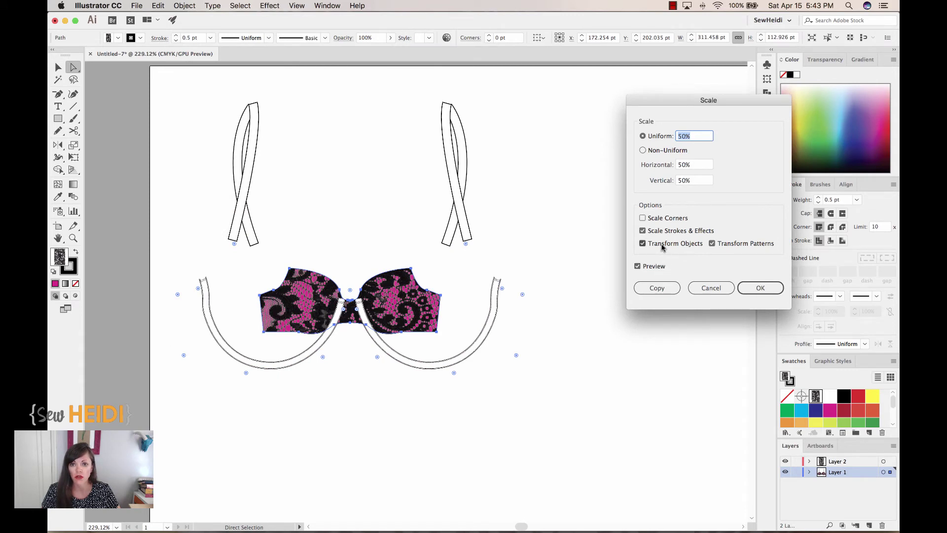
click(642, 244)
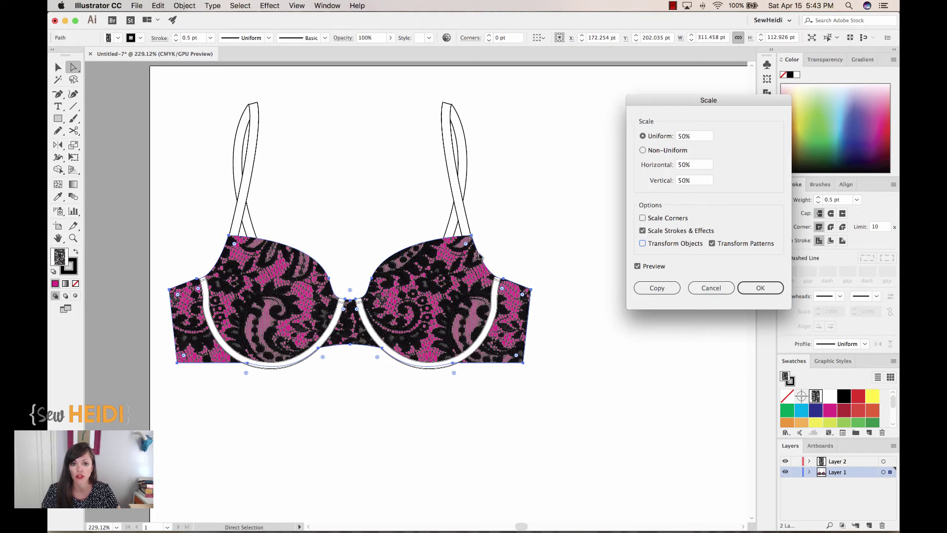
click(643, 230)
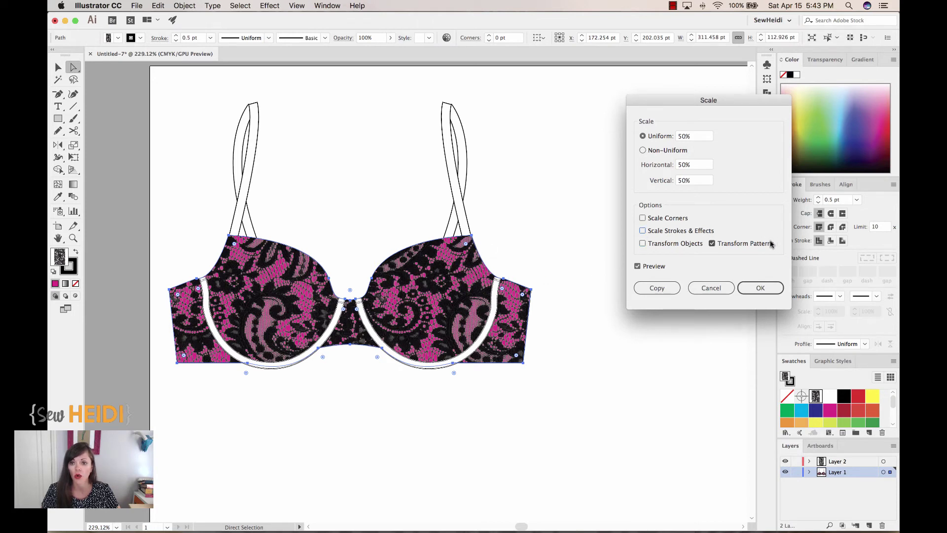
click(690, 135)
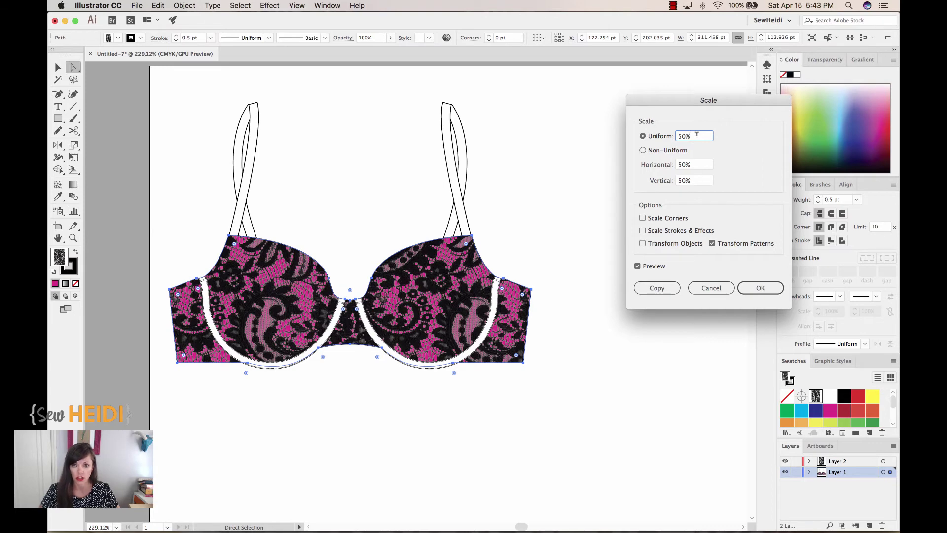
key(Down)
key(Down)
key(Down)
key(Down)
key(Down)
key(Down)
key(Down)
key(Down)
key(Down)
key(Down)
key(Down)
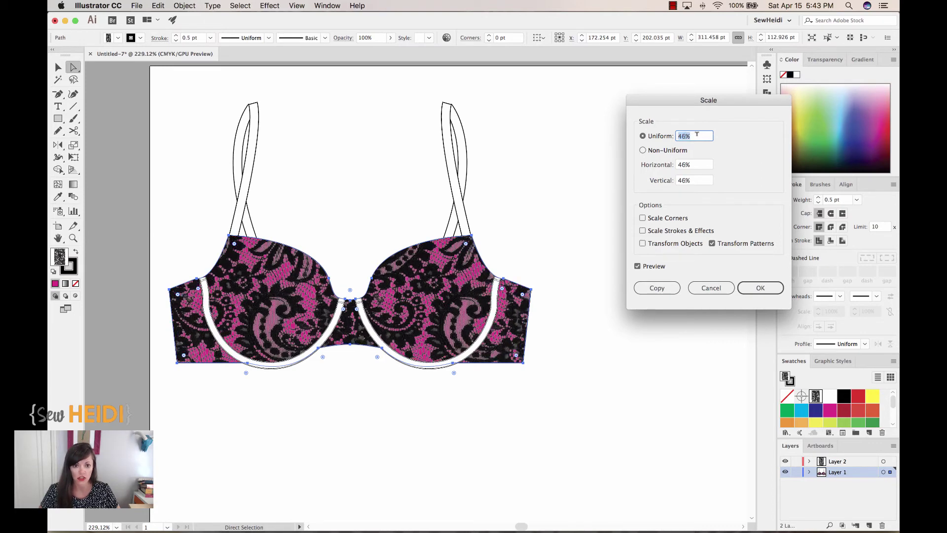
key(Down)
key(Down)
key(Down)
key(Down)
key(Down)
key(Down)
key(Down)
key(Down)
key(Down)
key(Down)
key(Down)
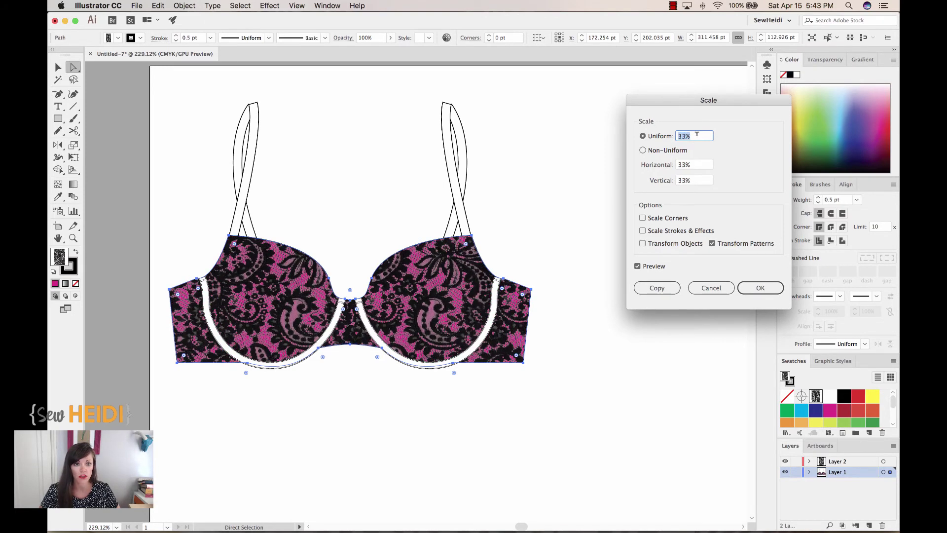
key(Down)
key(Down)
key(Down)
key(Down)
key(Down)
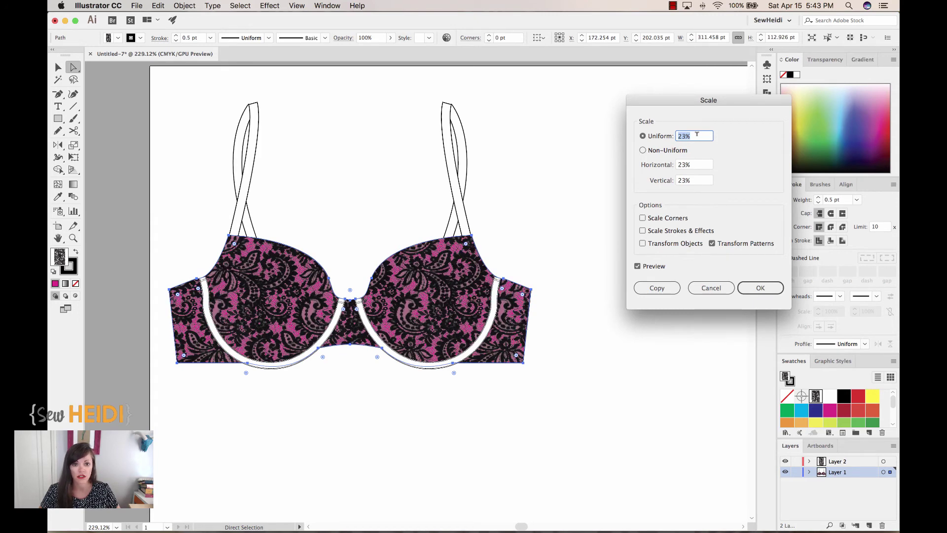
click(758, 293)
key(v)
click(533, 215)
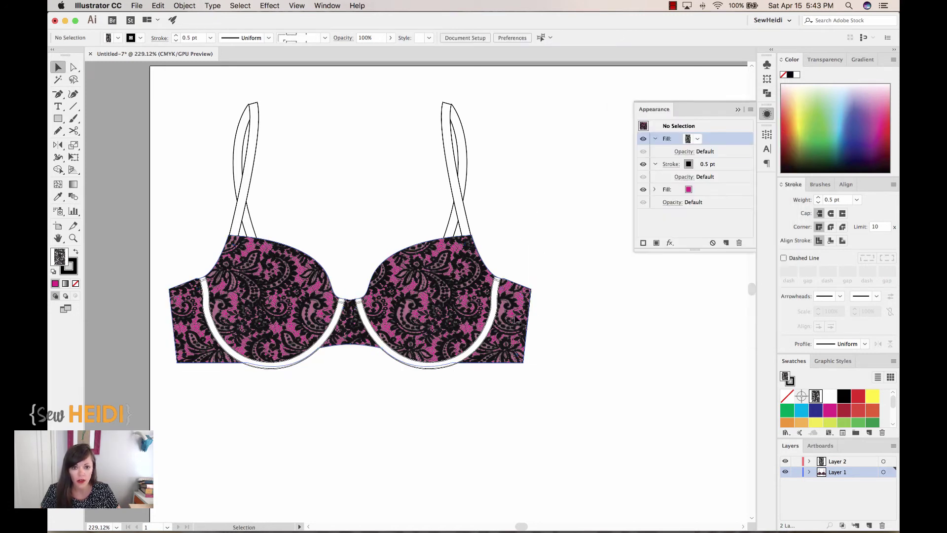
Step: Select both underwire channels with their stroke active and zoom in to check the right underwire's stitching
click(358, 316)
shift+click(342, 313)
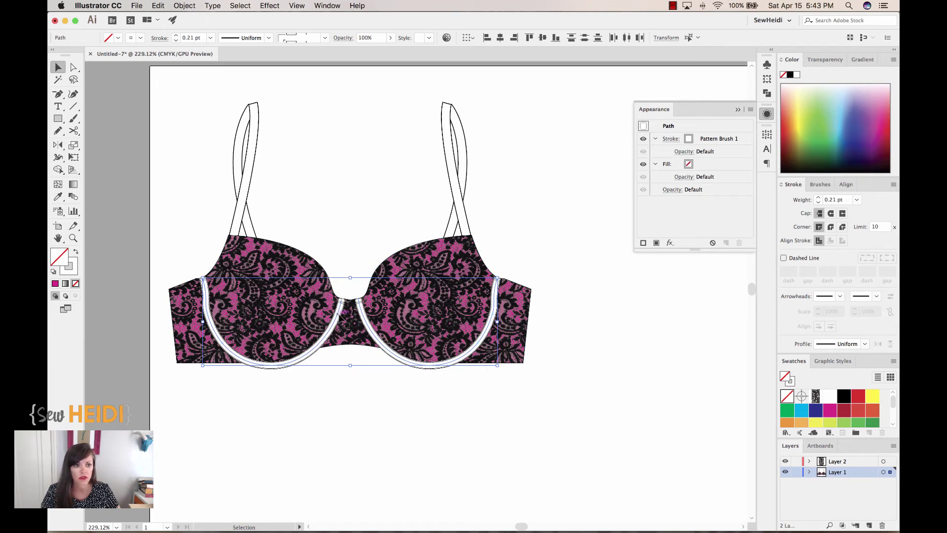
click(73, 271)
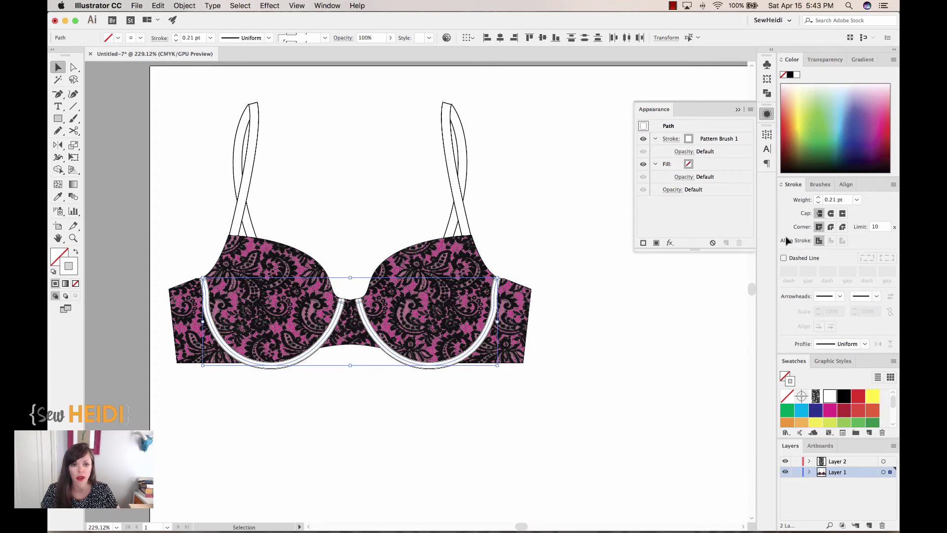
key(z)
drag(442, 331, 508, 385)
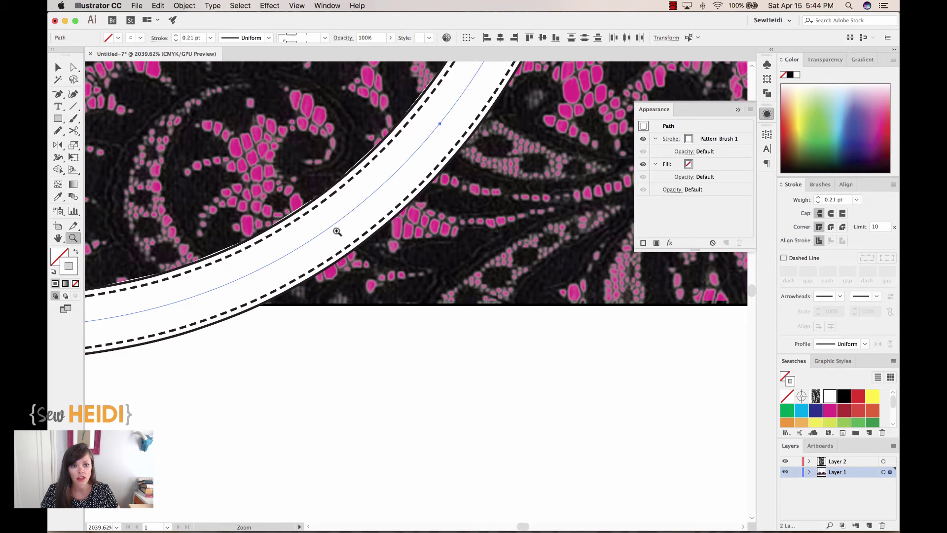
key(super+minus)
key(super+minus)
key(super+minus)
key(super+minus)
key(super+minus)
key(super+minus)
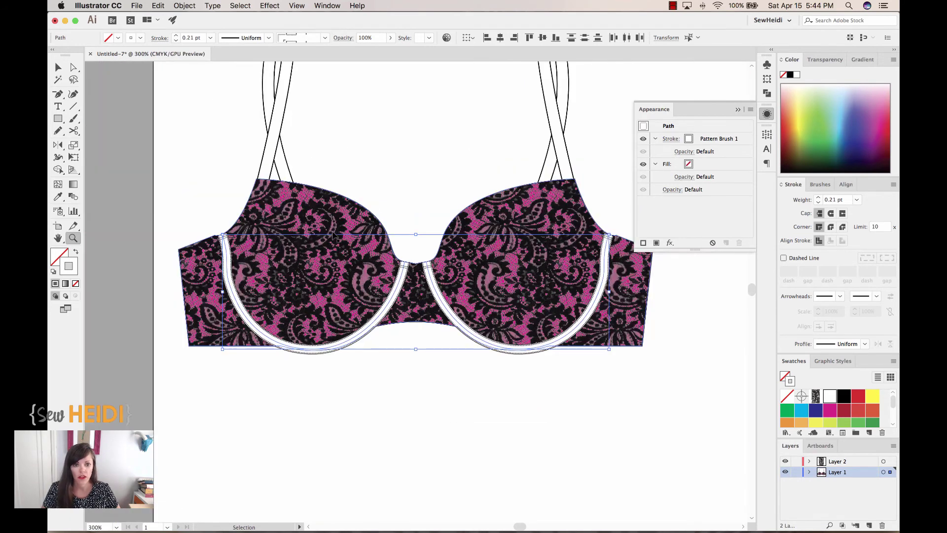
scroll(557, 407, up, 3)
scroll(557, 407, right, 2)
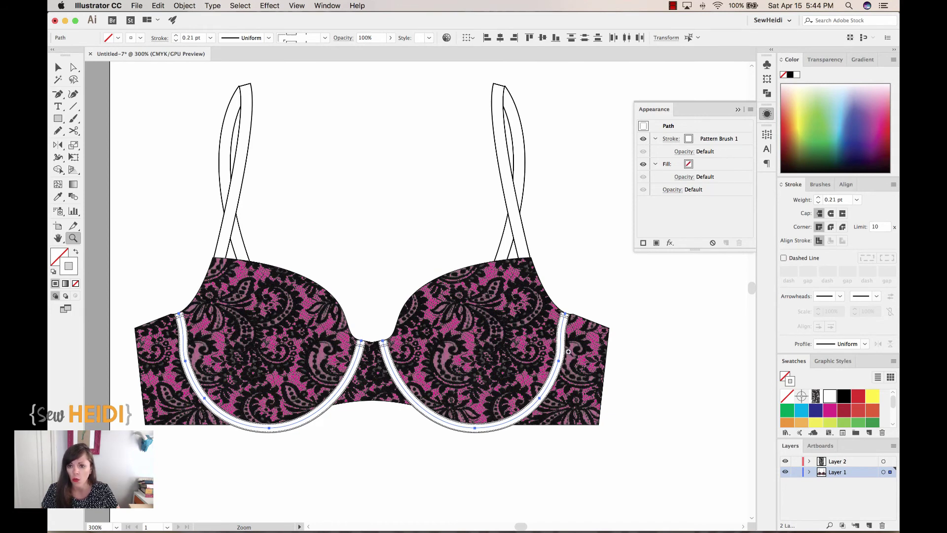
Step: Colour the underwire channel strokes magenta after briefly trying black
key(v)
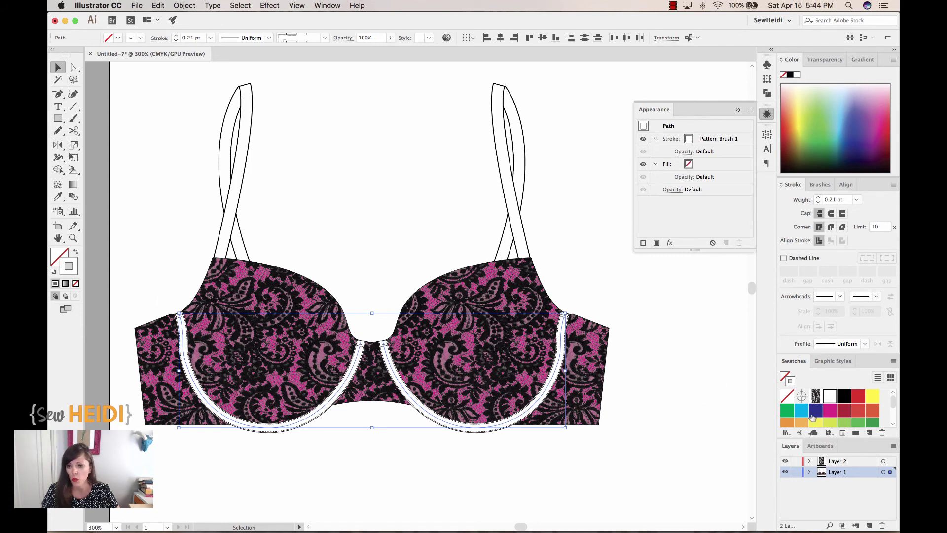
click(827, 411)
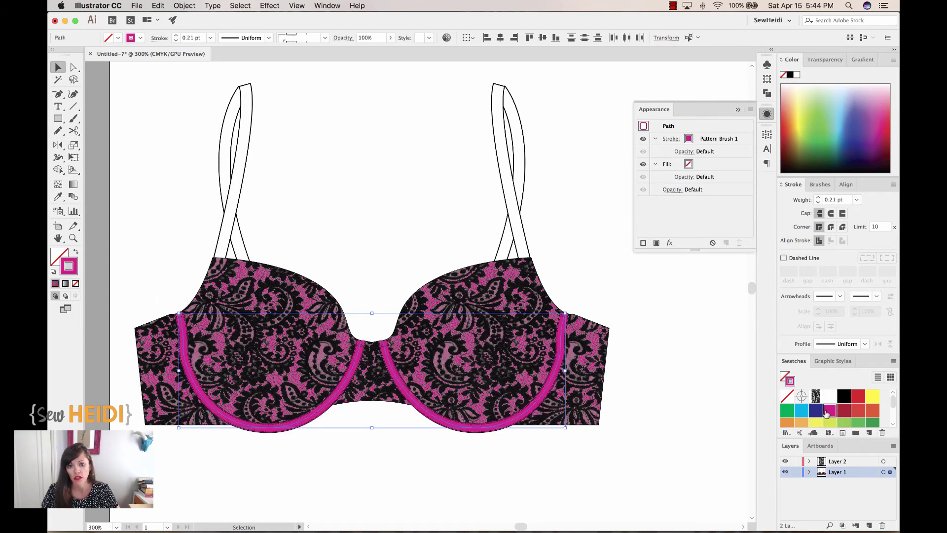
click(843, 396)
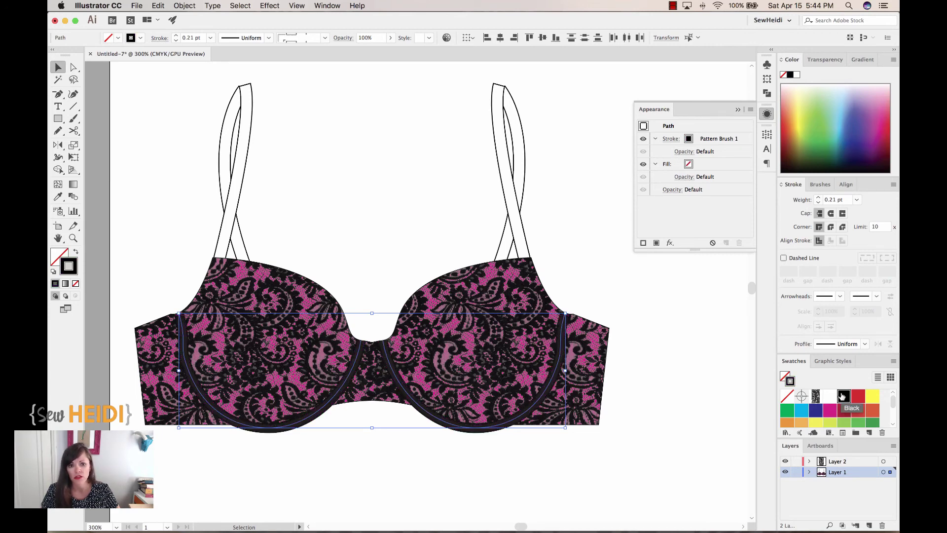
click(829, 409)
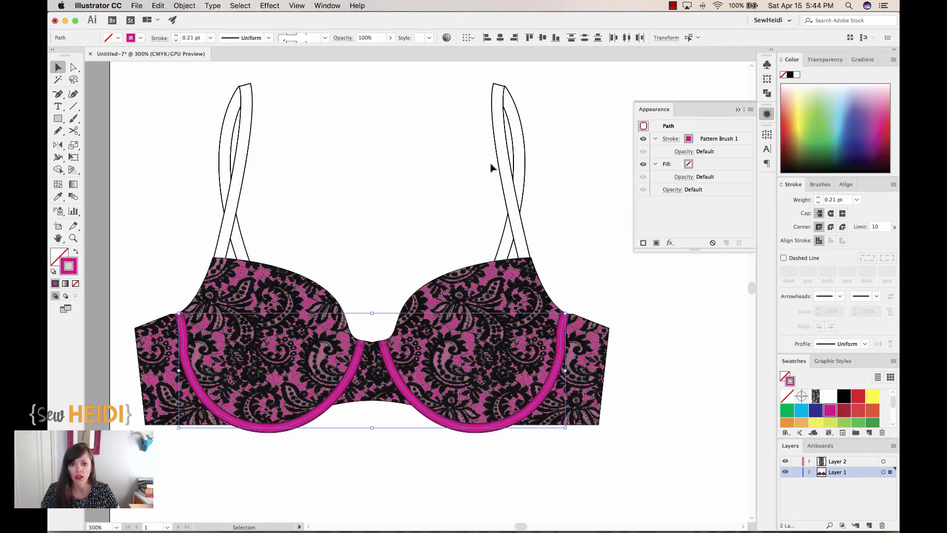
Step: Give both straps a black fill and a gray stroke, then deselect
drag(545, 140, 219, 166)
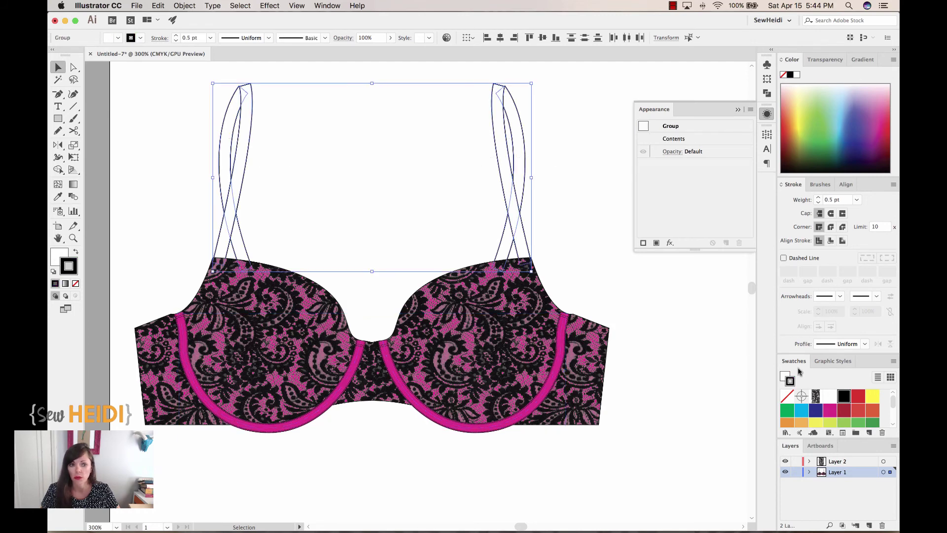
click(843, 396)
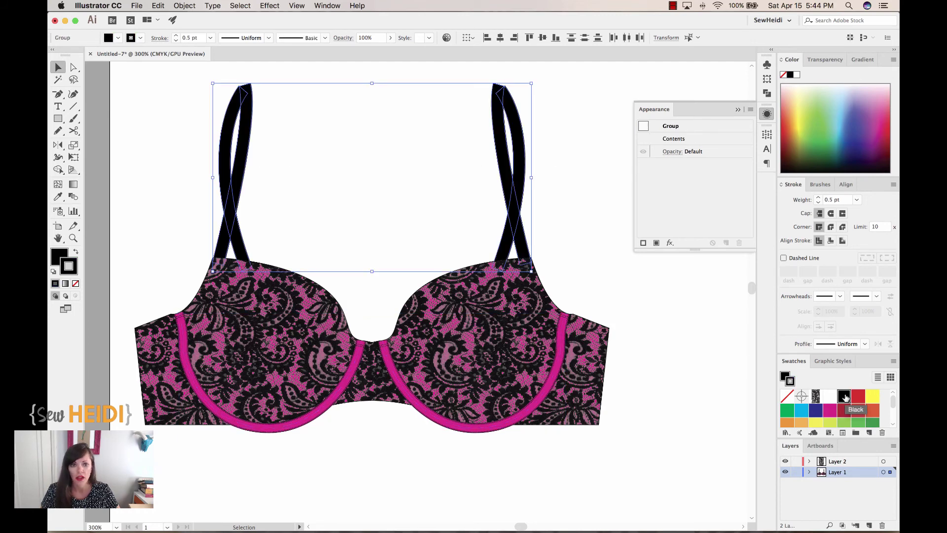
scroll(834, 408, down, 5)
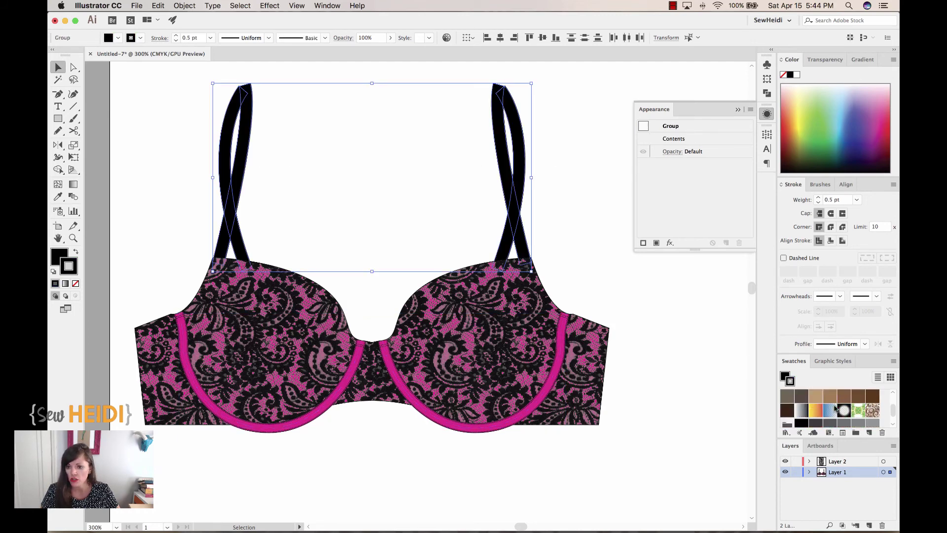
click(824, 407)
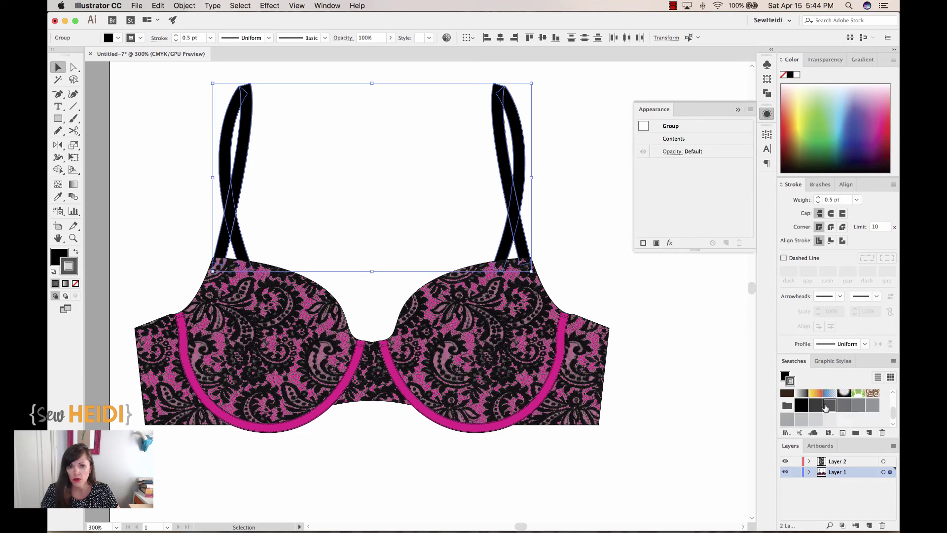
click(665, 294)
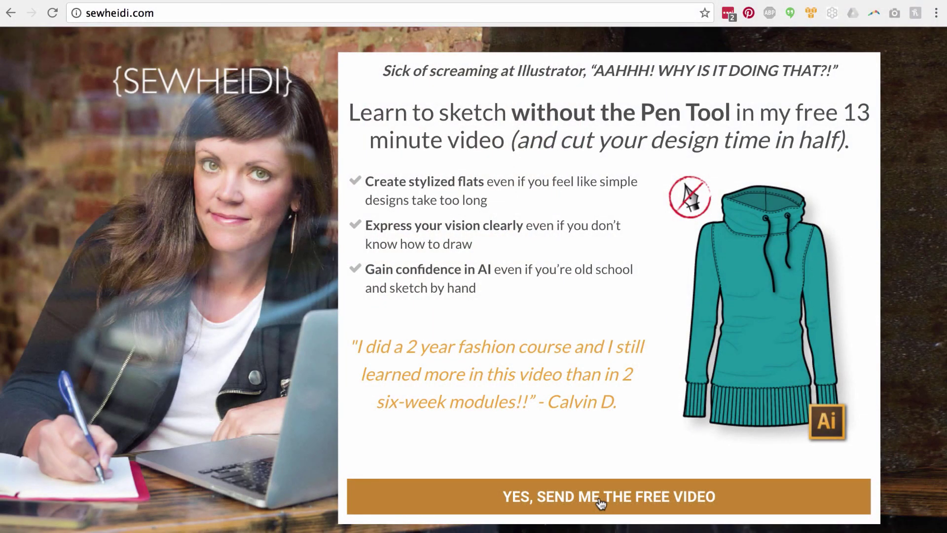
Step: Open the 'YES, SEND ME THE FREE VIDEO' form and enter an e-mail address in the Email Address field
click(599, 498)
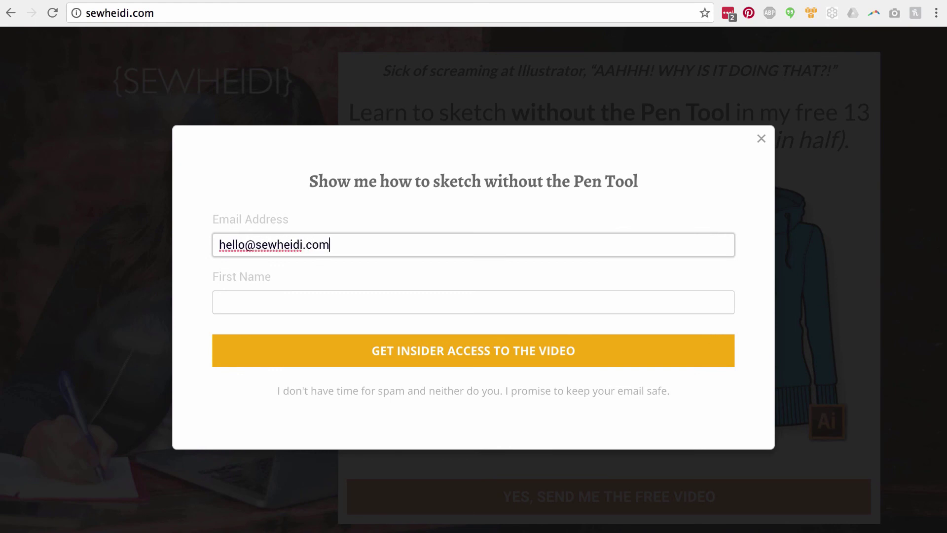